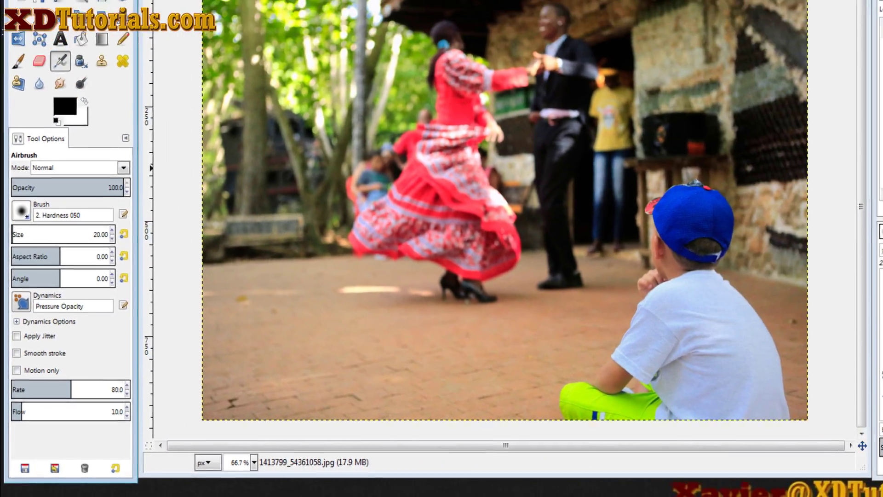
Turn on the Quick Mask for the photo
left_click(183, 6)
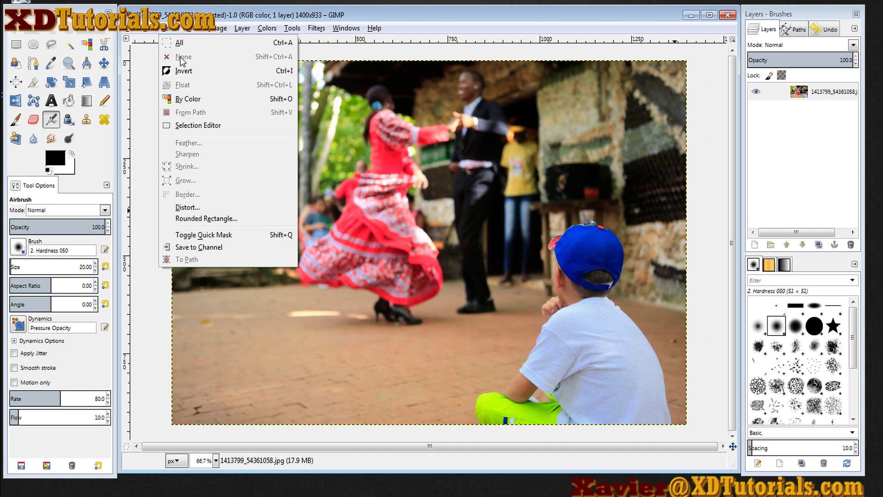
left_click(188, 7)
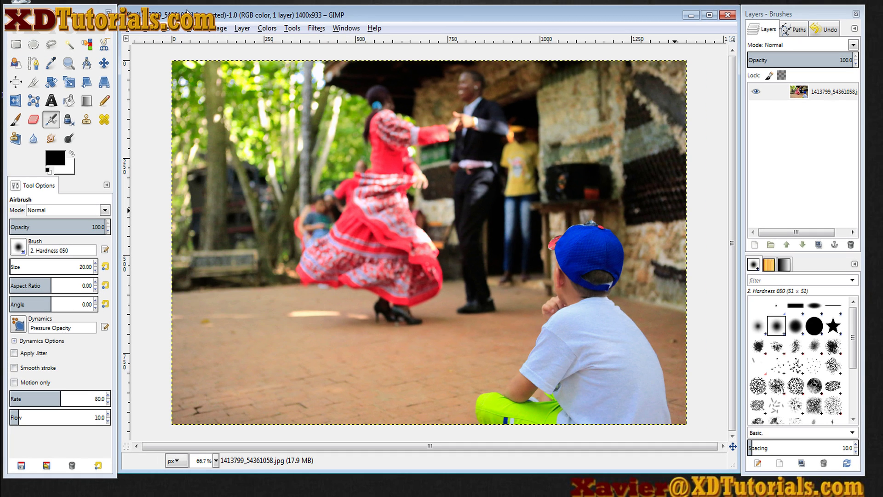
left_click(128, 448)
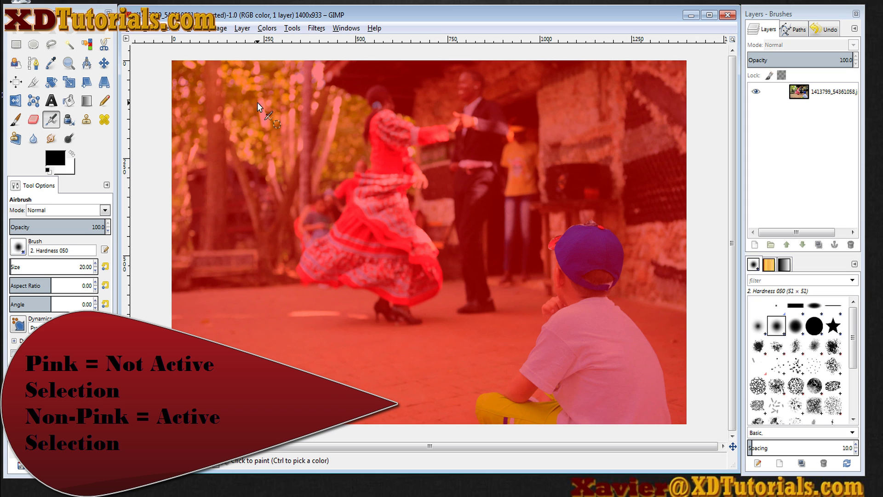
Paint white over the left half of the Quick Mask using the Paintbrush with the 2. Hardness 100 brush at size 245.79
left_click(16, 120)
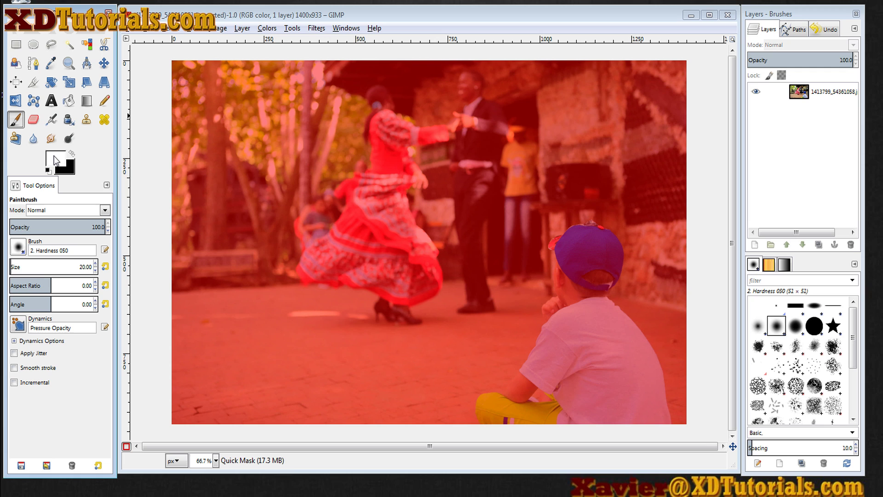
left_click(815, 326)
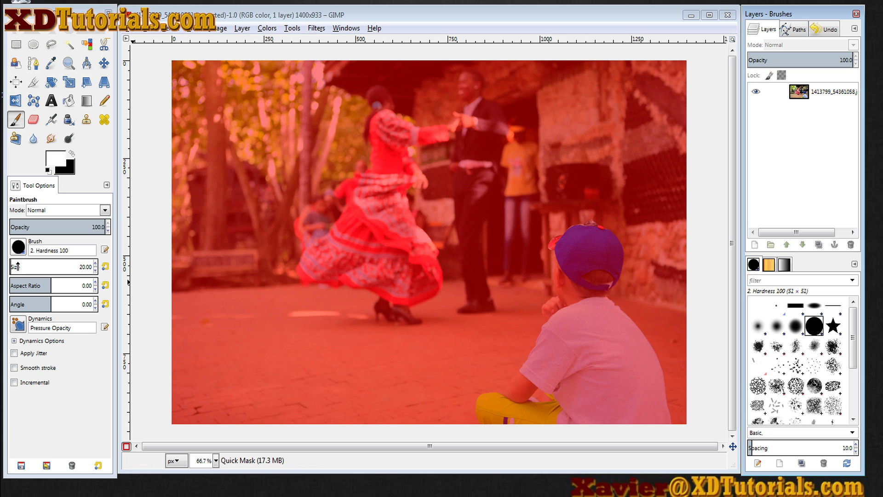
left_click(30, 266)
mouse_move(432, 187)
left_mouse_down()
mouse_move(350, 264)
mouse_move(330, 301)
mouse_move(371, 184)
mouse_move(452, 114)
mouse_move(451, 97)
mouse_move(364, 106)
mouse_move(181, 93)
mouse_move(222, 158)
mouse_move(322, 159)
mouse_move(331, 195)
mouse_move(293, 384)
mouse_move(276, 365)
mouse_move(282, 179)
mouse_move(232, 411)
mouse_move(213, 318)
mouse_move(221, 161)
left_mouse_up()
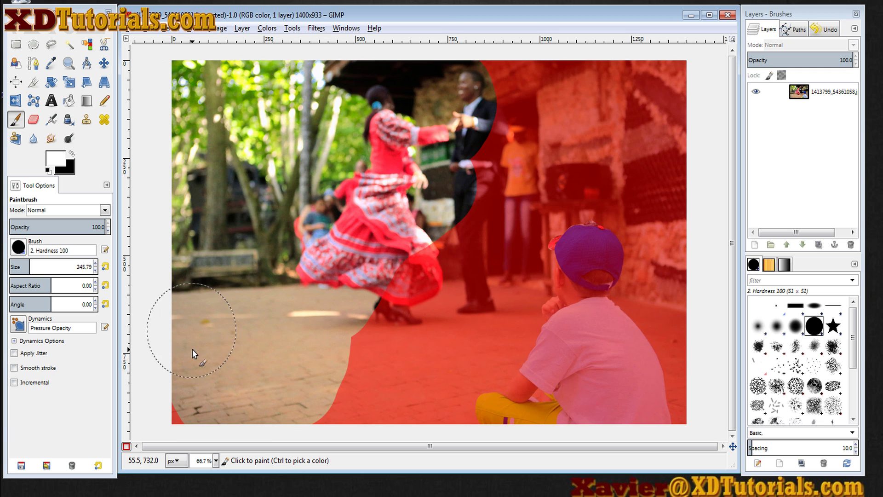
Cover part of the trees with the mask by painting black, and clear it again with white
left_click(71, 156)
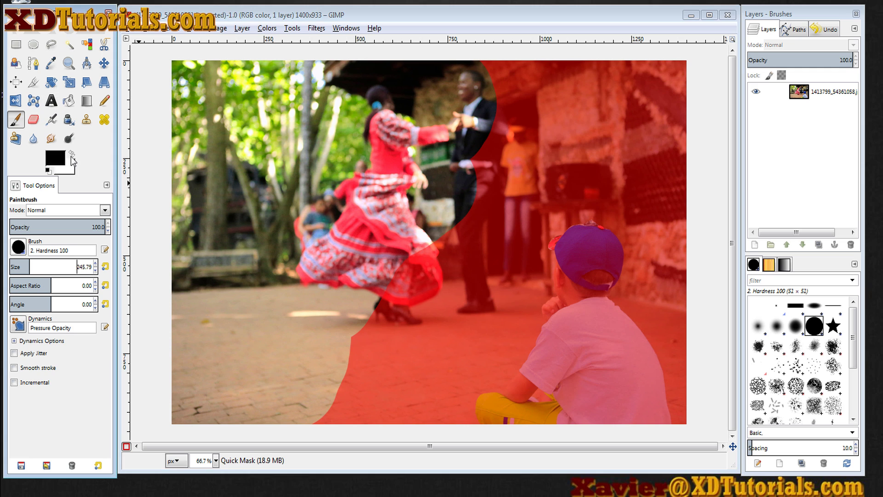
mouse_move(311, 126)
left_mouse_down()
mouse_move(244, 200)
mouse_move(222, 181)
mouse_move(209, 117)
left_mouse_up()
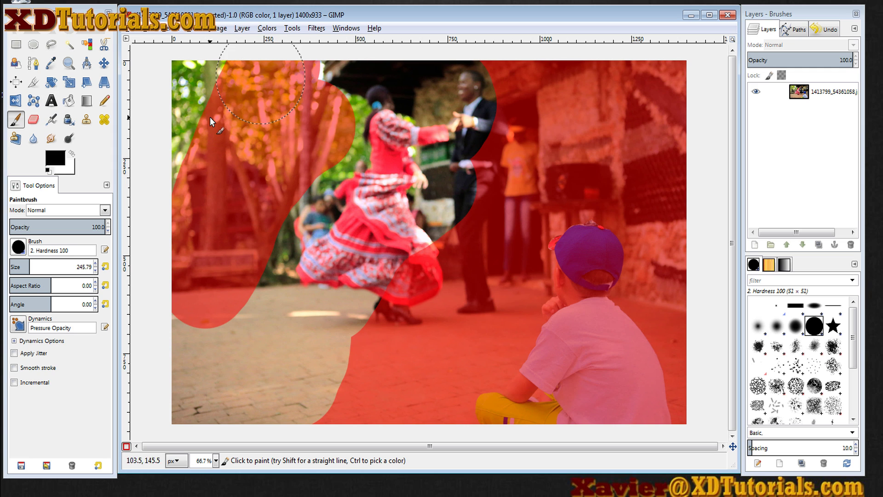
left_click(72, 153)
mouse_move(338, 137)
left_mouse_down()
mouse_move(205, 326)
mouse_move(204, 162)
left_mouse_up()
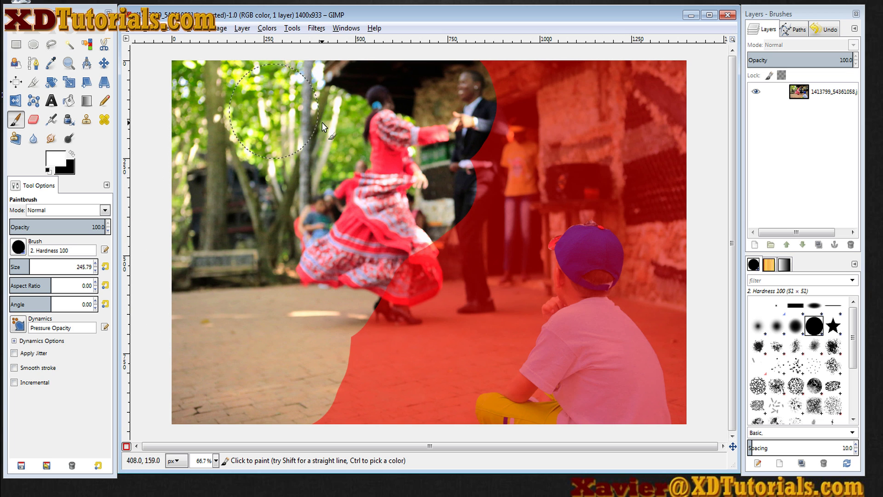
Paint white over the rest of the background close to the seated boy and reduce the brush size to 106.85
mouse_move(500, 92)
left_mouse_down()
mouse_move(653, 95)
mouse_move(678, 115)
mouse_move(673, 223)
mouse_move(652, 192)
mouse_move(582, 174)
mouse_move(478, 202)
mouse_move(513, 129)
mouse_move(476, 165)
mouse_move(457, 266)
mouse_move(404, 316)
mouse_move(329, 416)
mouse_move(408, 401)
mouse_move(435, 410)
mouse_move(436, 358)
mouse_move(452, 341)
mouse_move(472, 349)
mouse_move(492, 333)
mouse_move(515, 208)
mouse_move(576, 162)
mouse_move(646, 175)
mouse_move(673, 201)
mouse_move(669, 252)
mouse_move(700, 316)
mouse_move(721, 414)
left_mouse_up()
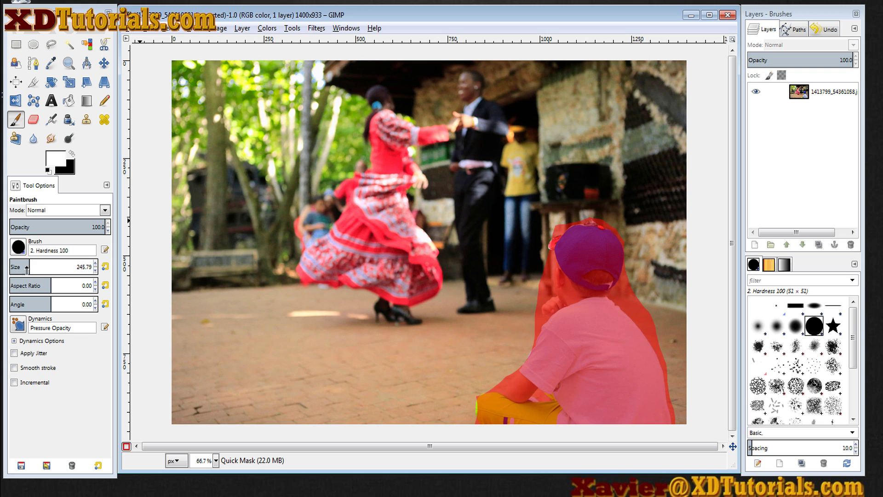
left_click_drag(26, 266, 22, 265)
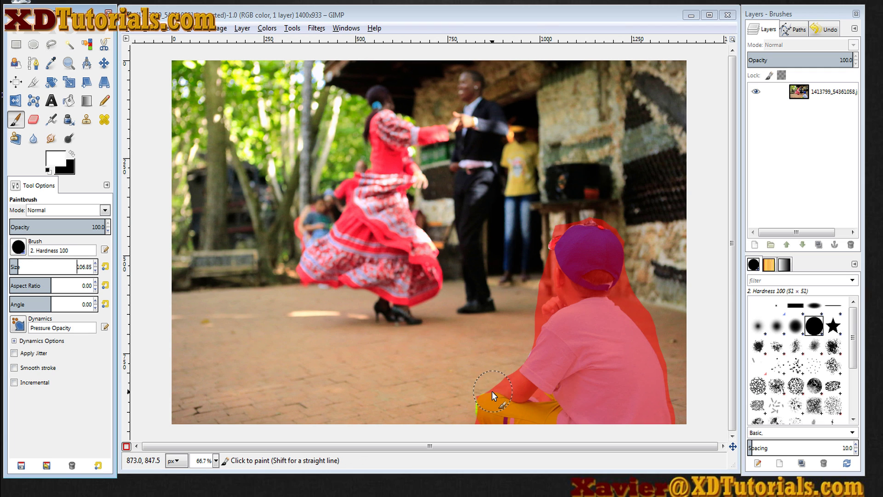
scroll(492, 391, "up", 4)
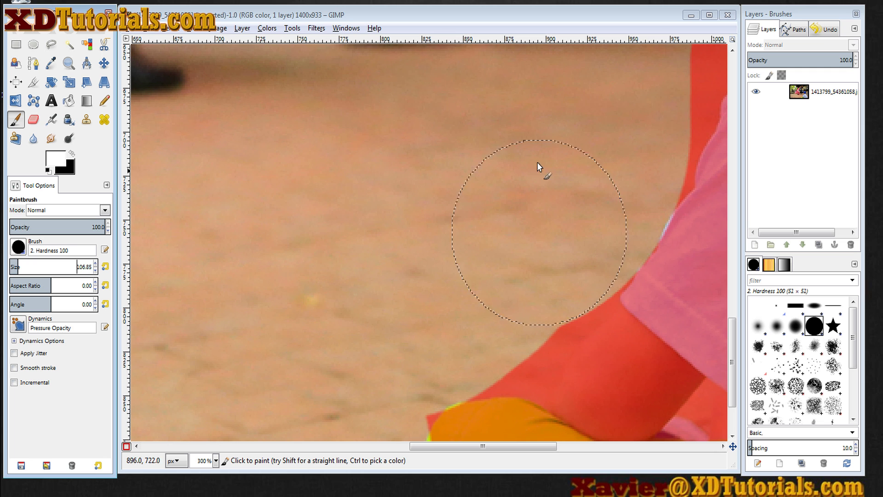
left_click(591, 13)
left_click_drag(502, 405, 608, 243)
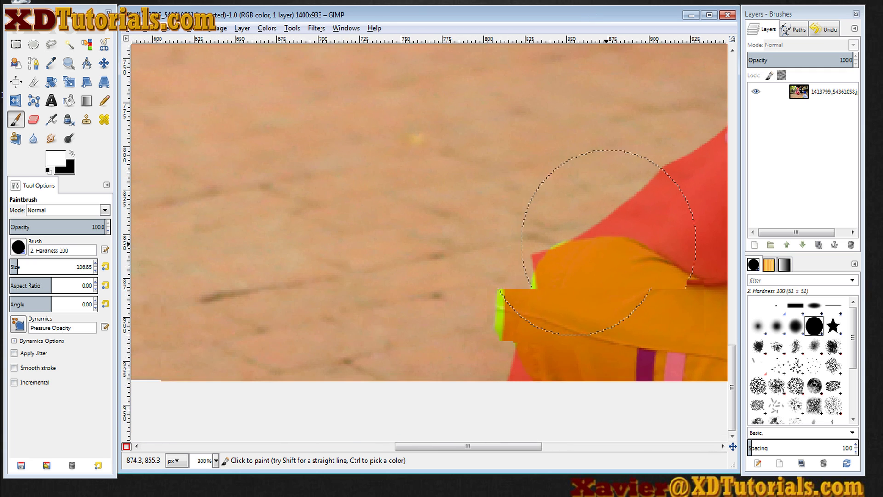
Set the brush size to 40.70 and clear the excess mask along the boy's knee and forearm with white
left_click_drag(17, 266, 21, 266)
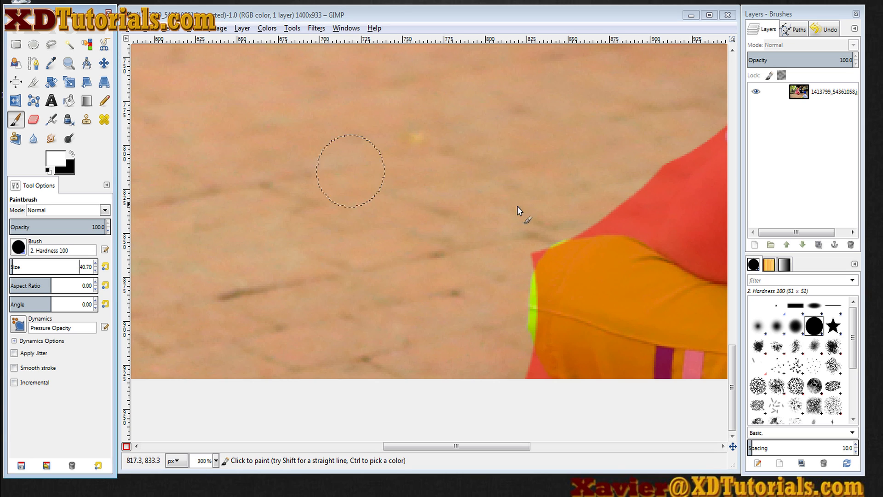
left_click(72, 155)
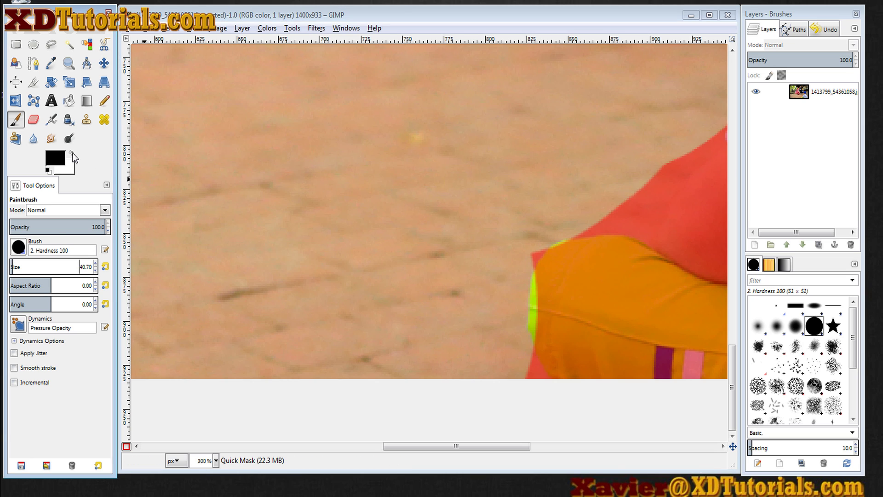
left_click(72, 154)
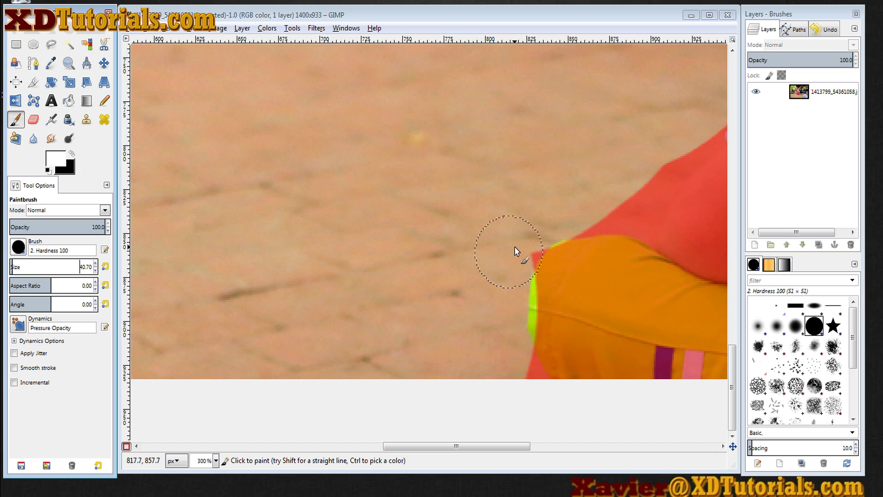
mouse_move(515, 248)
left_mouse_down()
mouse_move(513, 234)
mouse_move(607, 201)
left_mouse_up()
mouse_move(681, 228)
left_mouse_down()
mouse_move(587, 214)
mouse_move(432, 234)
mouse_move(426, 243)
left_mouse_up()
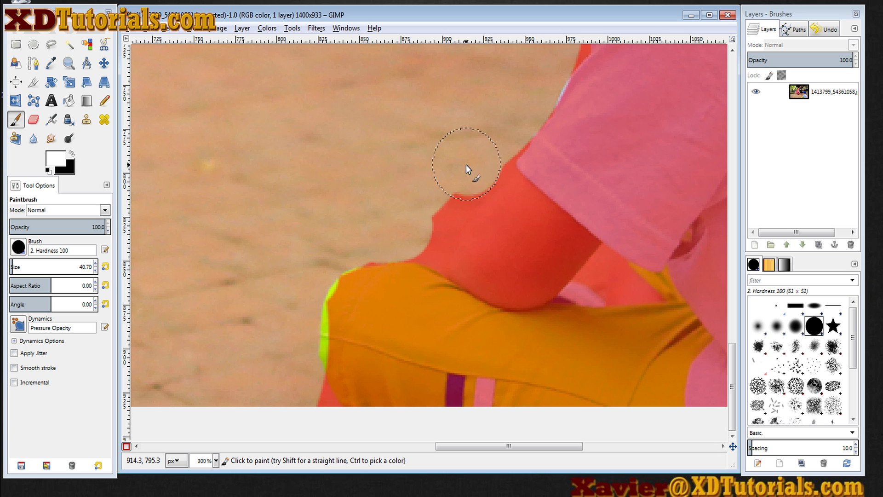
mouse_move(465, 164)
left_mouse_down()
mouse_move(416, 224)
mouse_move(477, 166)
mouse_move(493, 136)
left_mouse_up()
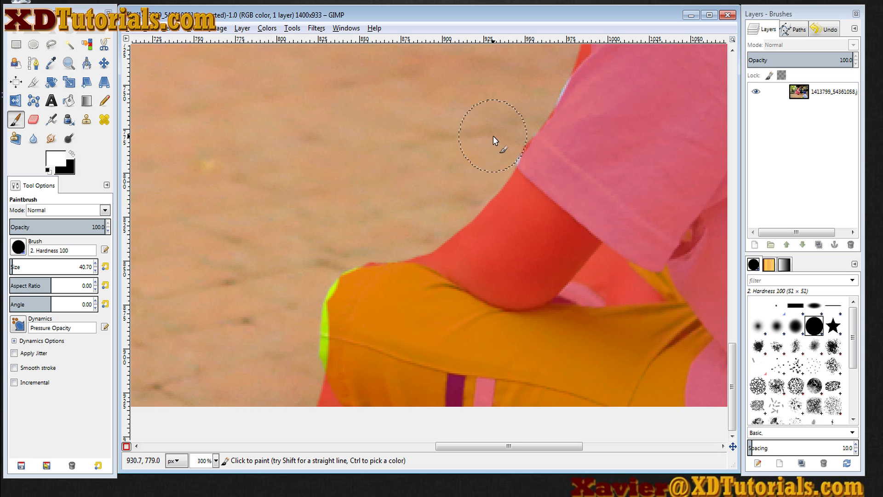
Paint white along the boy's sleeve, shoulder, hand and face to clear the mask spilling onto the background
left_click_drag(586, 148, 472, 432)
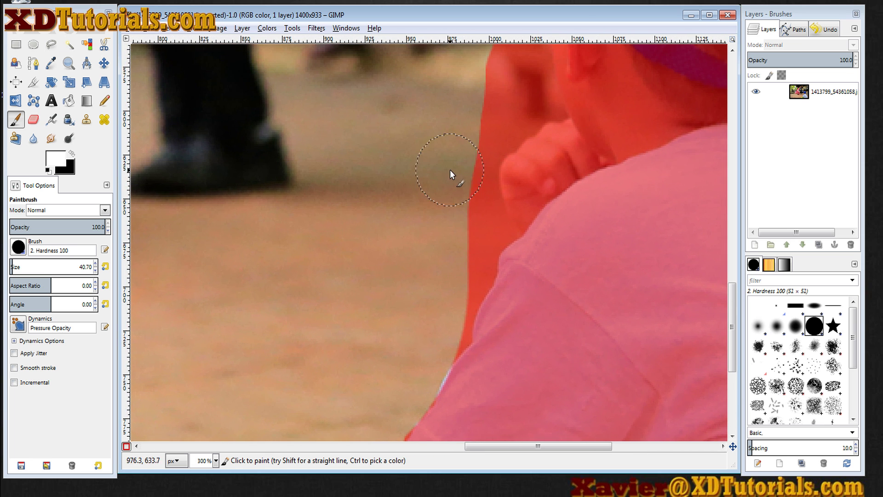
mouse_move(450, 169)
left_mouse_down()
mouse_move(475, 219)
mouse_move(443, 321)
left_mouse_up()
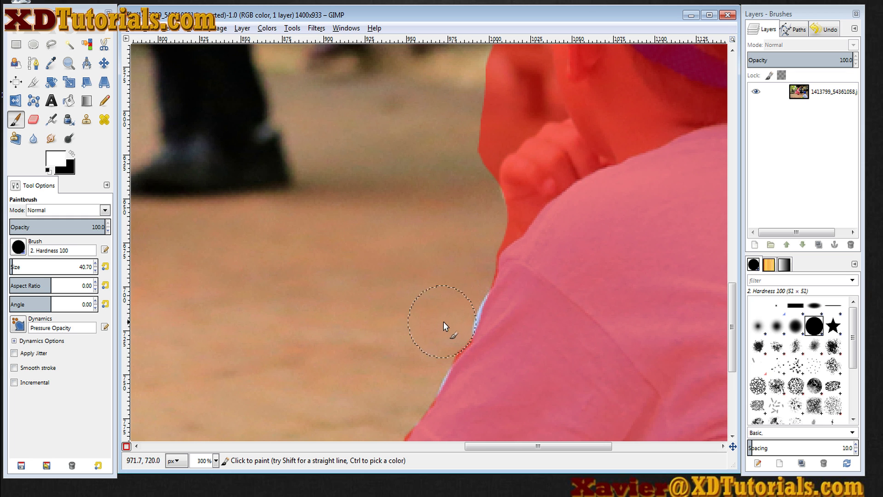
left_click_drag(541, 216, 544, 419)
mouse_move(491, 152)
left_mouse_down()
mouse_move(524, 165)
mouse_move(516, 294)
mouse_move(515, 308)
mouse_move(476, 352)
mouse_move(524, 308)
left_mouse_up()
Clear the excess mask around the left side and top of the blue cap with white
left_click_drag(583, 175, 497, 421)
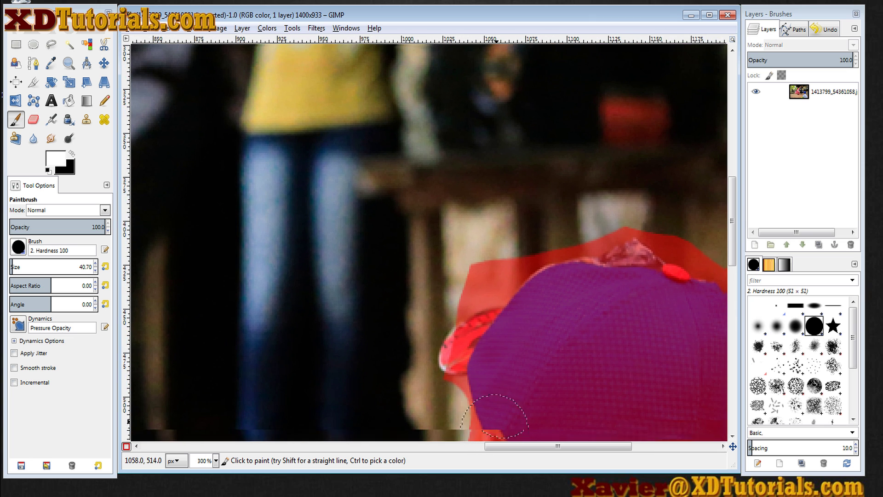
mouse_move(517, 227)
left_mouse_down()
mouse_move(487, 271)
mouse_move(460, 288)
left_mouse_up()
mouse_move(581, 312)
left_mouse_down()
mouse_move(610, 302)
mouse_move(438, 353)
left_mouse_up()
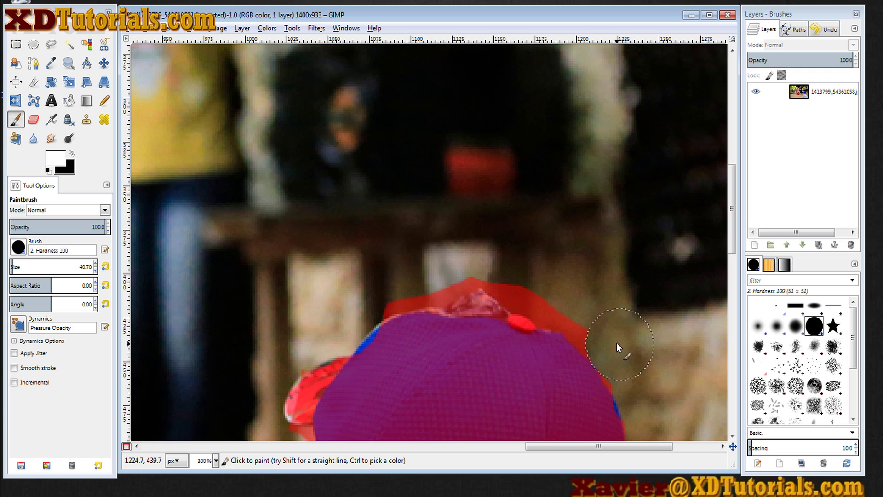
mouse_move(535, 286)
left_mouse_down()
mouse_move(483, 257)
mouse_move(409, 274)
left_mouse_up()
Paint white down the right side of the boy's head and the back of his shirt to remove the excess mask
mouse_move(639, 361)
left_mouse_down()
mouse_move(420, 103)
mouse_move(424, 70)
left_mouse_up()
mouse_move(466, 123)
left_mouse_down()
mouse_move(454, 216)
mouse_move(458, 209)
mouse_move(390, 327)
mouse_move(439, 344)
mouse_move(457, 291)
mouse_move(455, 327)
mouse_move(499, 353)
mouse_move(489, 148)
mouse_move(517, 98)
left_mouse_up()
mouse_move(415, 93)
left_mouse_down()
mouse_move(486, 125)
mouse_move(570, 234)
mouse_move(596, 307)
mouse_move(484, 144)
mouse_move(435, 106)
mouse_move(440, 122)
mouse_move(554, 226)
left_mouse_up()
mouse_move(674, 307)
left_mouse_down()
mouse_move(595, 192)
mouse_move(581, 77)
left_mouse_up()
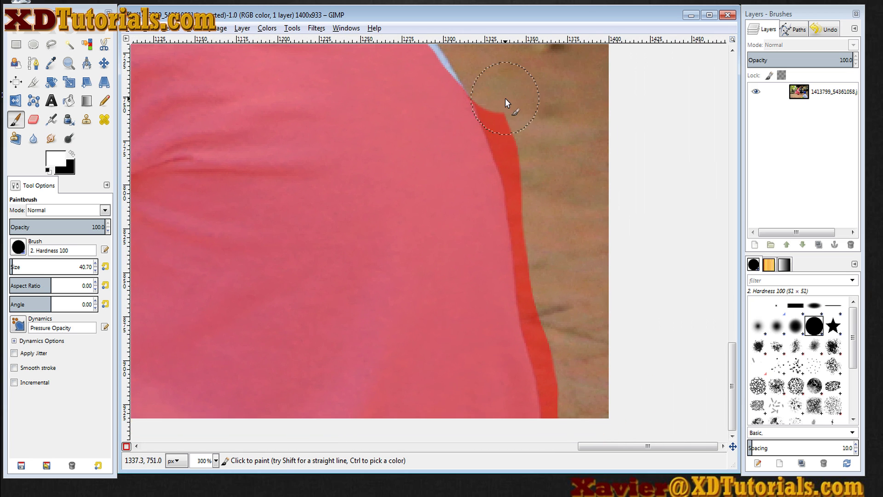
mouse_move(506, 98)
left_mouse_down()
mouse_move(547, 208)
mouse_move(553, 199)
mouse_move(543, 220)
mouse_move(569, 328)
mouse_move(573, 405)
mouse_move(518, 157)
left_mouse_up()
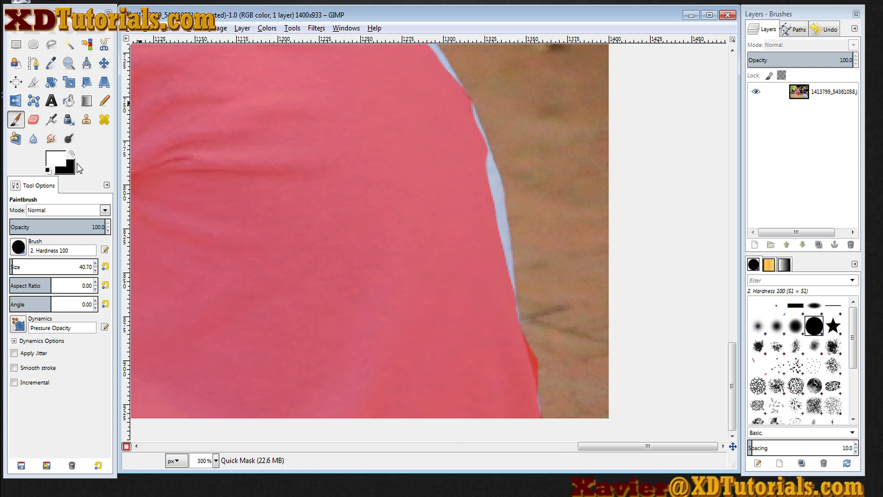
Switch the paint colour to black and cover the unmasked strips along the lower back edge of the shirt
left_click(71, 153)
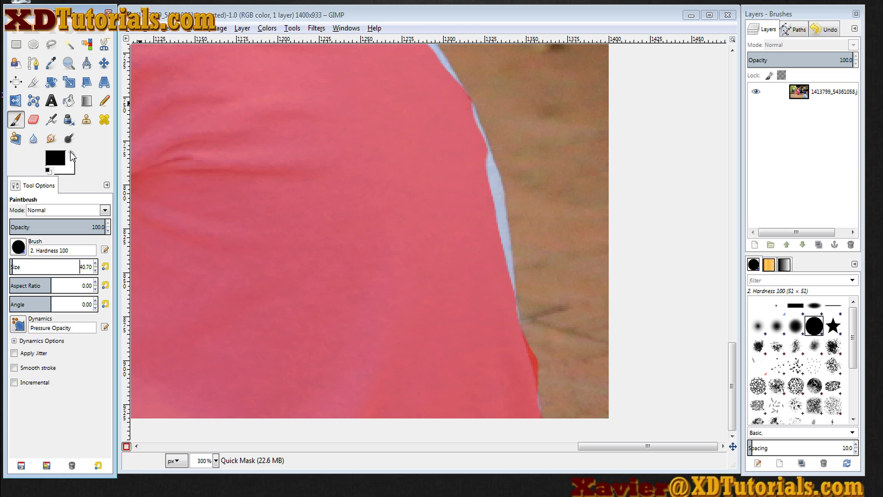
left_click_drag(522, 384, 507, 333)
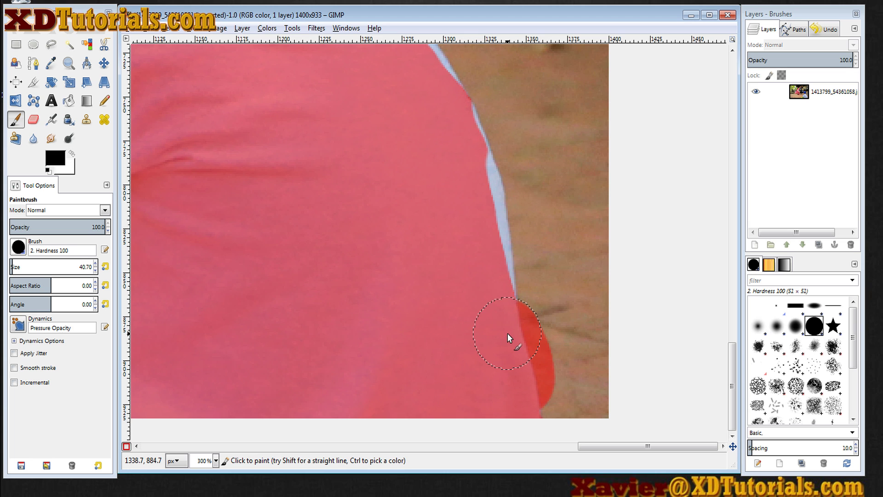
key("ctrl+z")
scroll(524, 364, "up", 3)
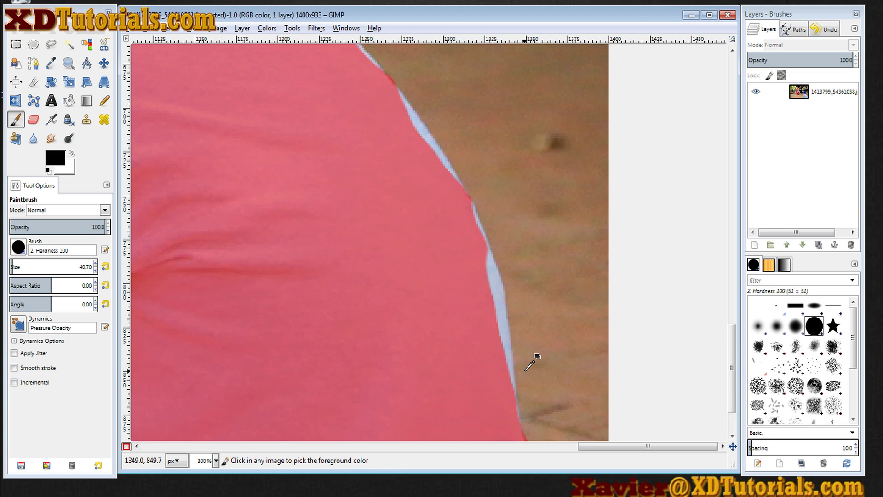
left_click_drag(526, 368, 558, 6)
left_click_drag(610, 330, 609, 326)
scroll(610, 326, "down", 1)
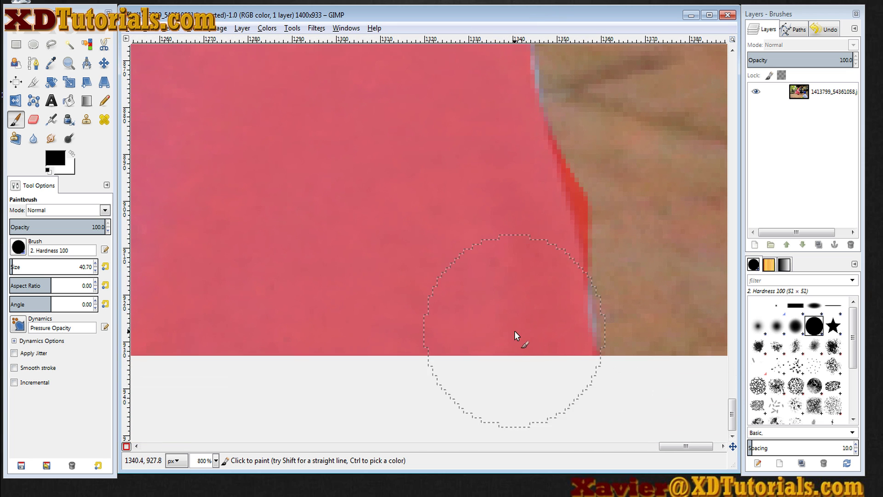
scroll(456, 230, "up", 5)
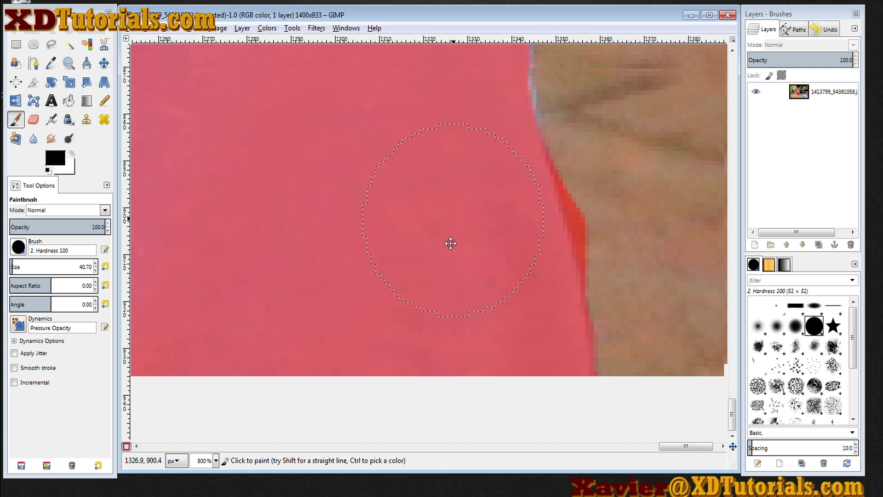
mouse_move(452, 384)
left_mouse_down()
mouse_move(441, 375)
mouse_move(419, 276)
mouse_move(406, 130)
mouse_move(426, 283)
left_mouse_up()
left_click_drag(416, 178, 421, 462)
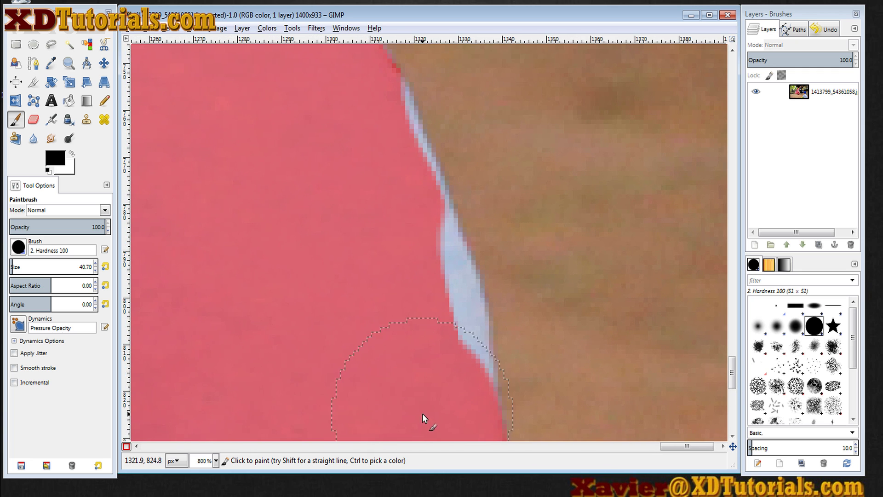
left_click_drag(409, 370, 373, 263)
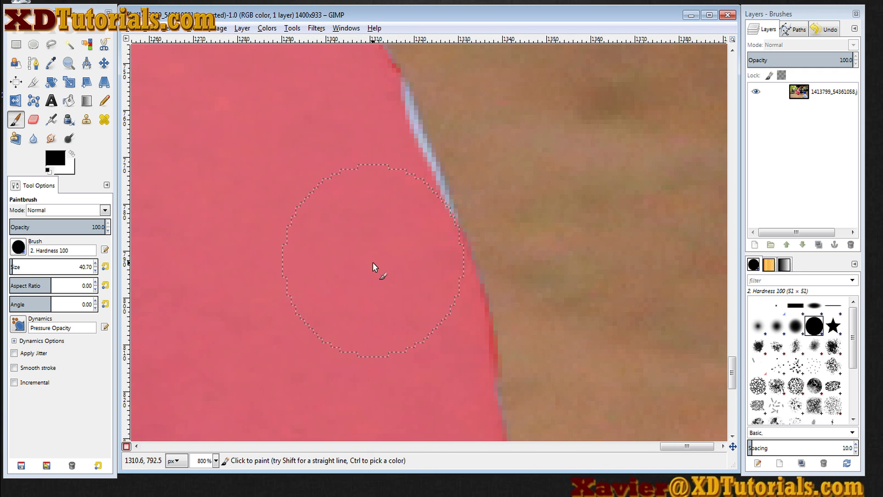
Reduce the brush size to 14.23 and paint black over the unmasked strips along the upper back edge of the shirt
scroll(373, 262, "up", 3)
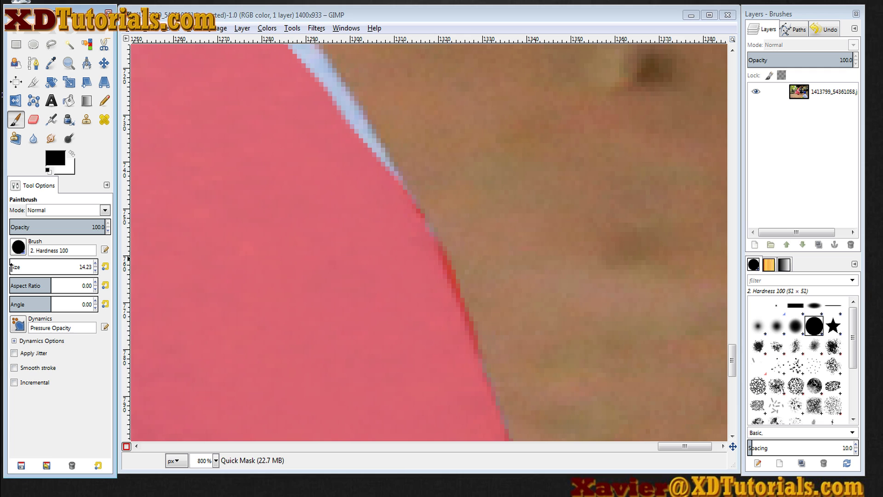
left_click_drag(404, 207, 359, 133)
mouse_move(297, 113)
left_mouse_down()
mouse_move(514, 395)
mouse_move(451, 276)
left_mouse_up()
mouse_move(383, 207)
left_mouse_down()
mouse_move(502, 380)
mouse_move(414, 258)
left_mouse_up()
left_click_drag(306, 137, 500, 363)
left_click(481, 335)
Reduce the brush size to 3.00 and paint black over the unmasked slivers along the cap's right edge
left_click(72, 153)
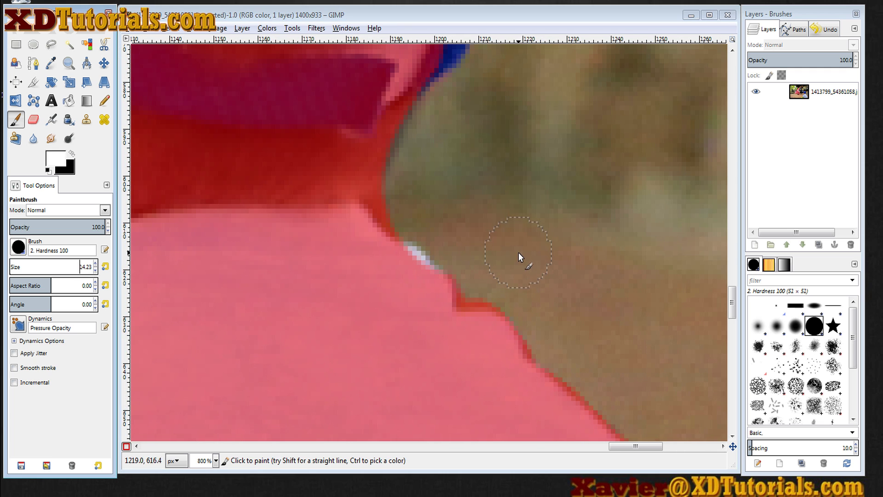
left_click(519, 252)
key("bracketleft")
key("bracketleft")
key("bracketleft")
key("bracketleft")
key("bracketleft")
key("bracketleft")
key("bracketleft")
key("bracketleft")
key("bracketleft")
key("bracketleft")
key("bracketleft")
key("x")
left_click_drag(526, 92, 501, 359)
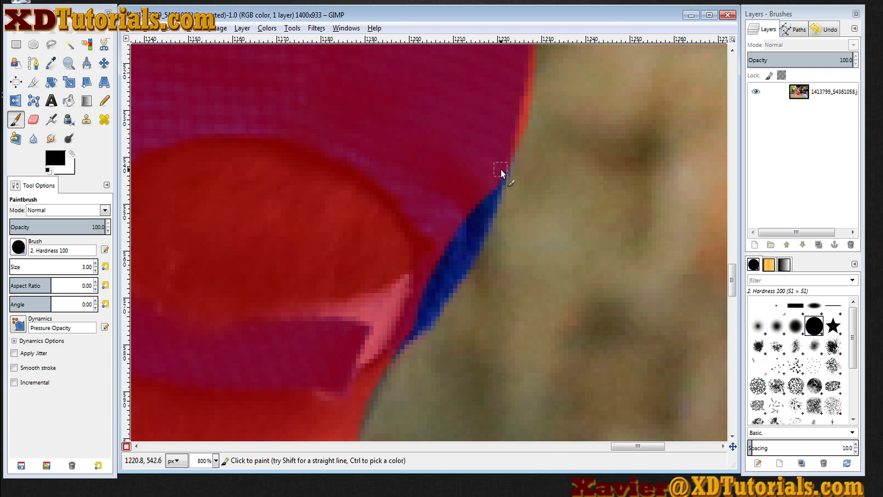
mouse_move(497, 188)
left_mouse_down()
mouse_move(409, 341)
mouse_move(428, 290)
left_mouse_up()
left_click_drag(492, 55, 504, 391)
left_click_drag(510, 230, 495, 188)
mouse_move(462, 119)
left_mouse_down()
mouse_move(511, 296)
mouse_move(419, 195)
left_mouse_up()
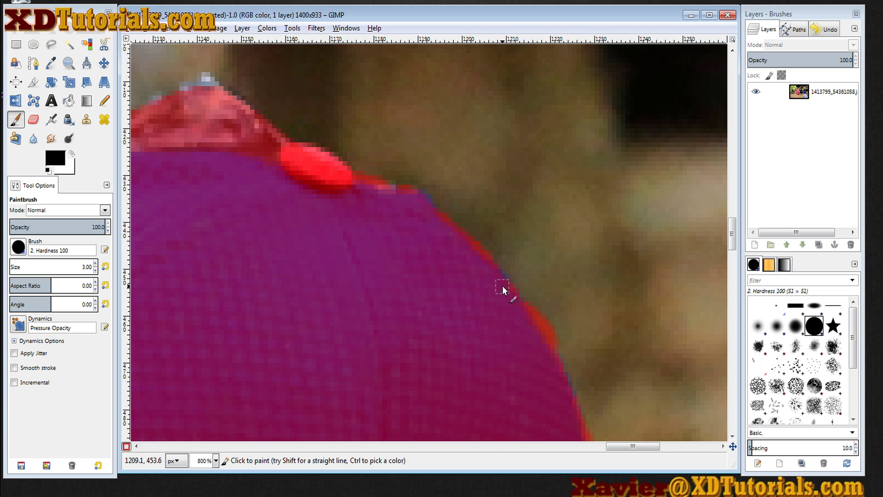
Paint white to clear the excess mask beneath the cap's brim and black over the unmasked outer edge of the brim
scroll(529, 276, "up", 4)
scroll(551, 266, "left", 7)
scroll(552, 249, "down", 4)
scroll(554, 226, "left", 5)
key("x")
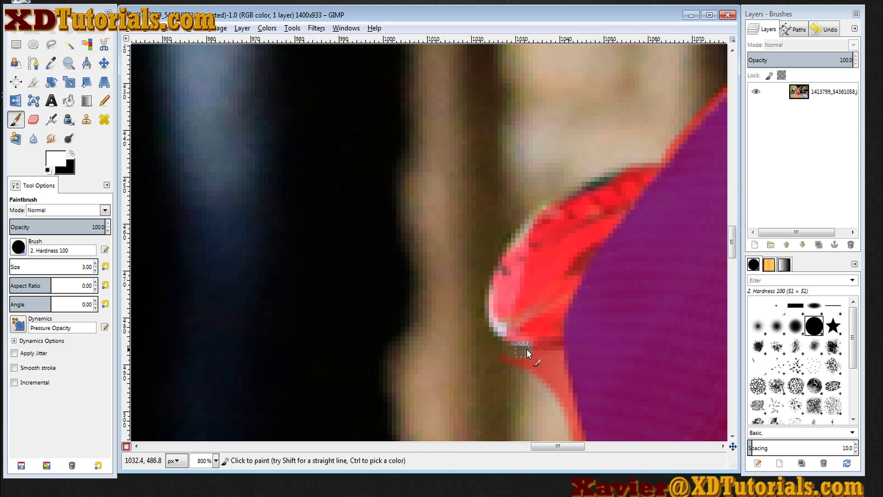
left_click_drag(557, 352, 553, 382)
left_click(74, 153)
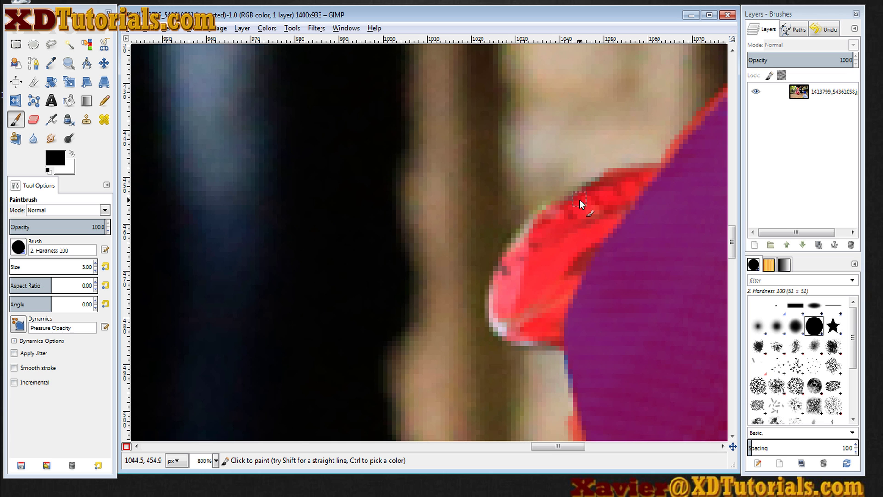
left_click_drag(535, 220, 490, 300)
Paint white around the boy's hand and wrist to remove the excess mask there down to the shirt sleeve
left_click_drag(598, 419, 592, 65)
left_click_drag(575, 382, 552, 74)
left_click(72, 154)
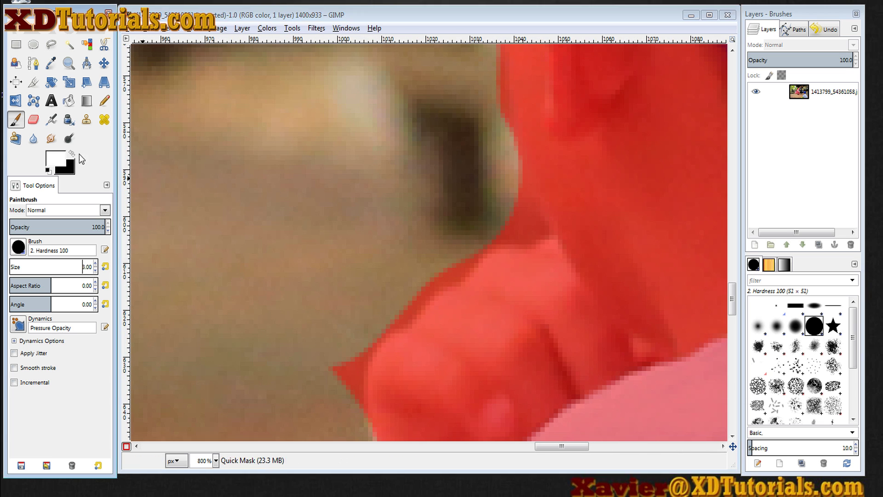
mouse_move(534, 234)
left_mouse_down()
mouse_move(522, 214)
mouse_move(357, 402)
mouse_move(478, 57)
left_mouse_up()
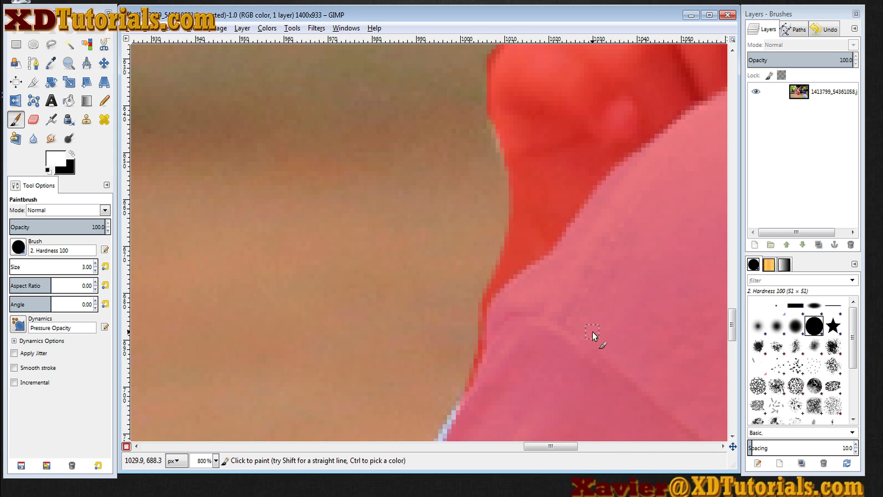
mouse_move(536, 400)
left_mouse_down()
mouse_move(559, 293)
mouse_move(568, 448)
left_mouse_up()
mouse_move(541, 235)
left_mouse_down()
mouse_move(503, 317)
mouse_move(524, 183)
mouse_move(571, 168)
mouse_move(555, 175)
left_mouse_up()
key("3")
key("x")
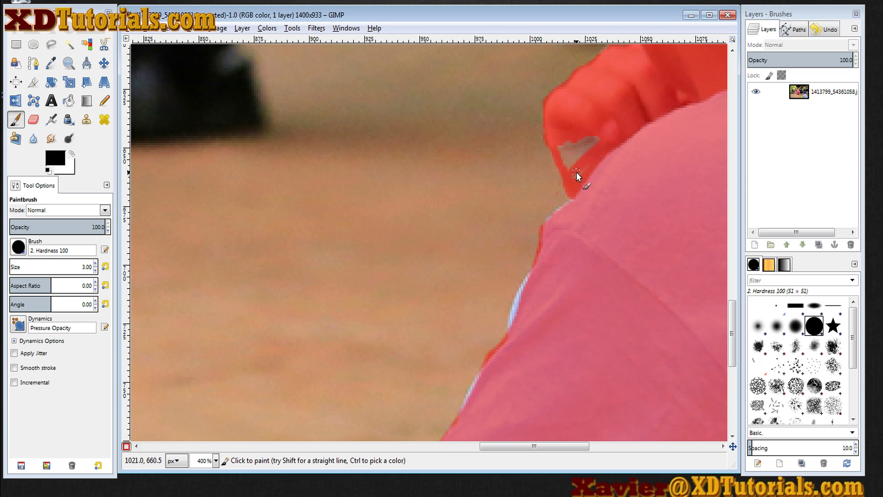
scroll(572, 233, "up", 5)
key("x")
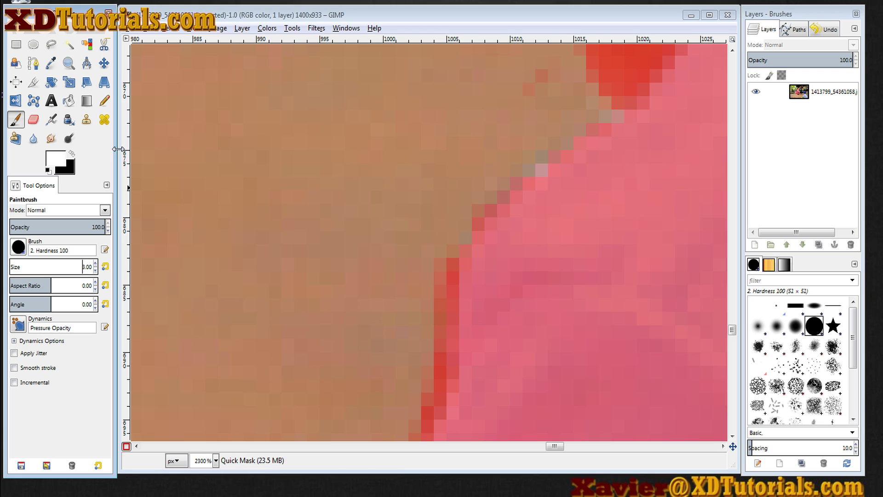
Switch the paint colour to black and cover the unmasked slivers along the front edge of the sleeve
scroll(504, 203, "down", 5)
key("x")
key("space")
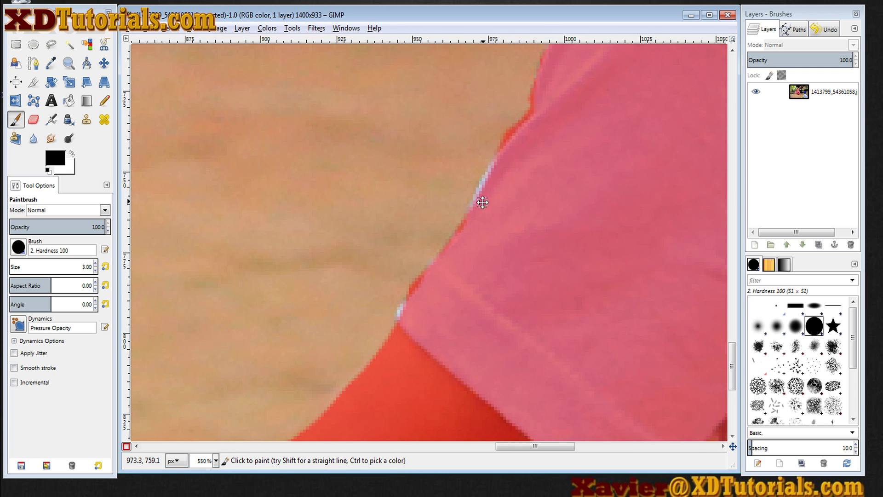
left_click_drag(479, 193, 489, 168)
left_click_drag(405, 298, 400, 317)
left_click(493, 162)
Switch the paint colour to white and remove the excess mask along the outer edge of the boy's knee
key("space")
key("space")
mouse_move(552, 186)
left_mouse_down()
mouse_move(526, 202)
mouse_move(482, 318)
mouse_move(508, 210)
mouse_move(521, 227)
left_mouse_up()
key("space")
left_click(71, 154)
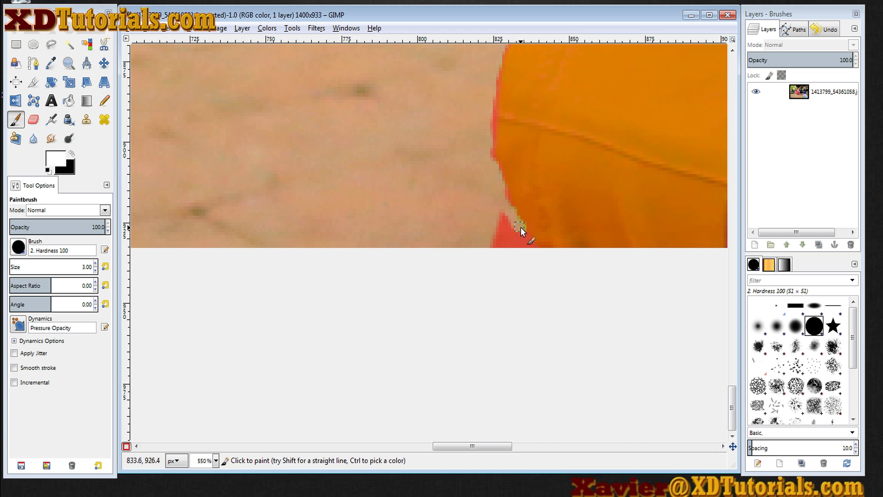
scroll(504, 212, "down", 5)
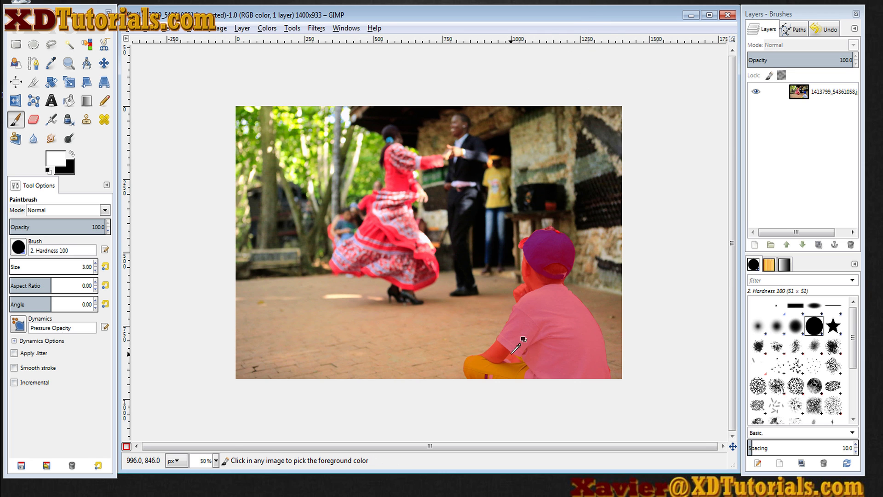
Turn the Quick Mask into a selection and delete the background around the boy
scroll(525, 336, "up", 2)
scroll(522, 341, "down", 2)
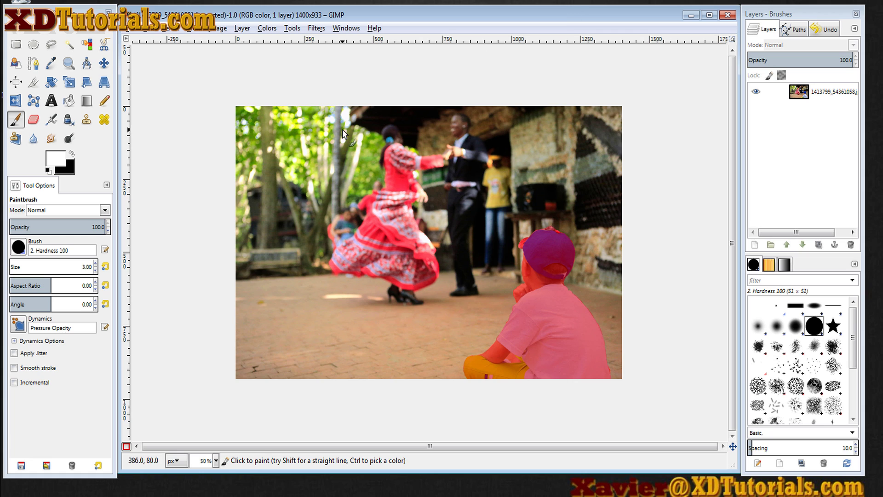
left_click(126, 446)
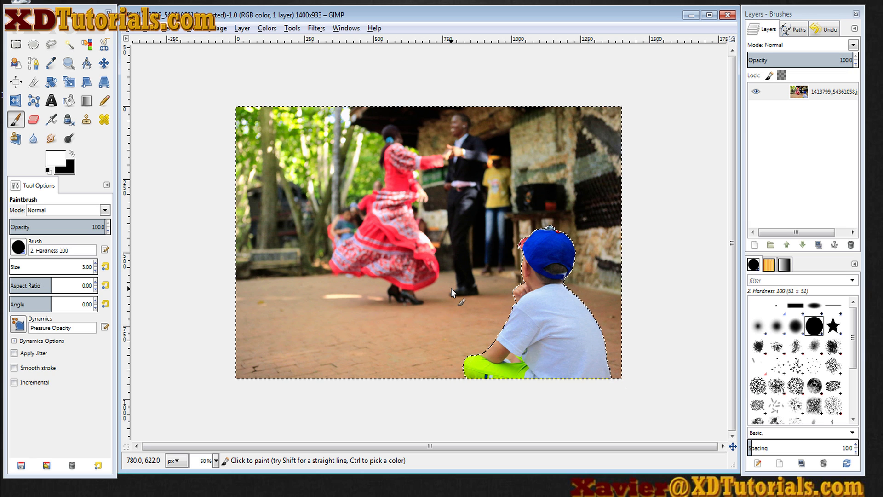
key("Delete")
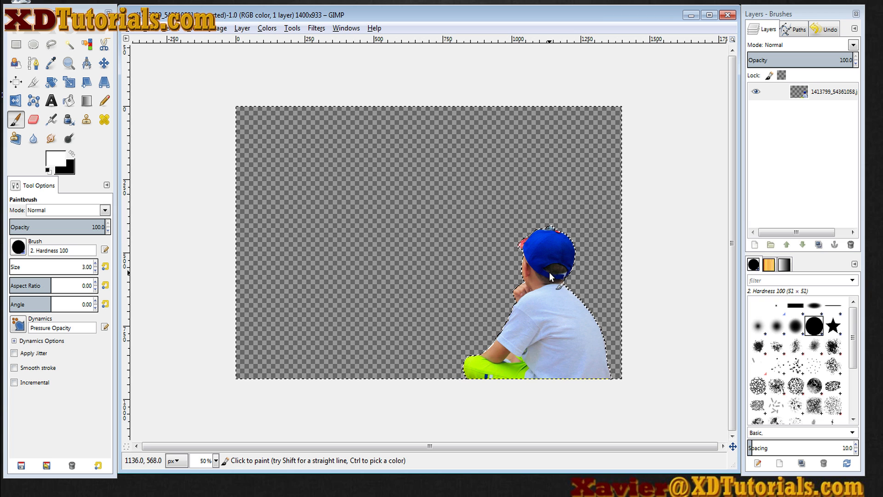
Turn the Quick Mask back on and paint white around the edge of the gap between the boy's arm and leg
scroll(559, 253, "up", 2)
scroll(560, 253, "down", 2)
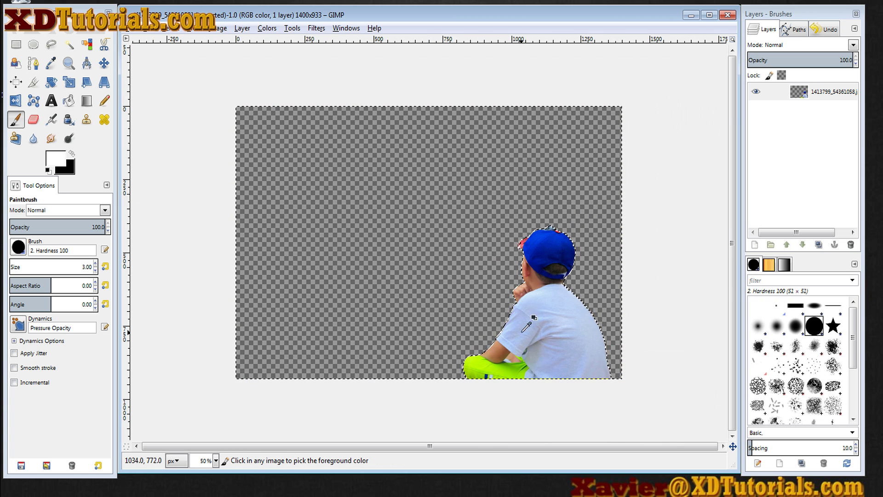
scroll(527, 360, "up", 2)
scroll(564, 419, "up", 3)
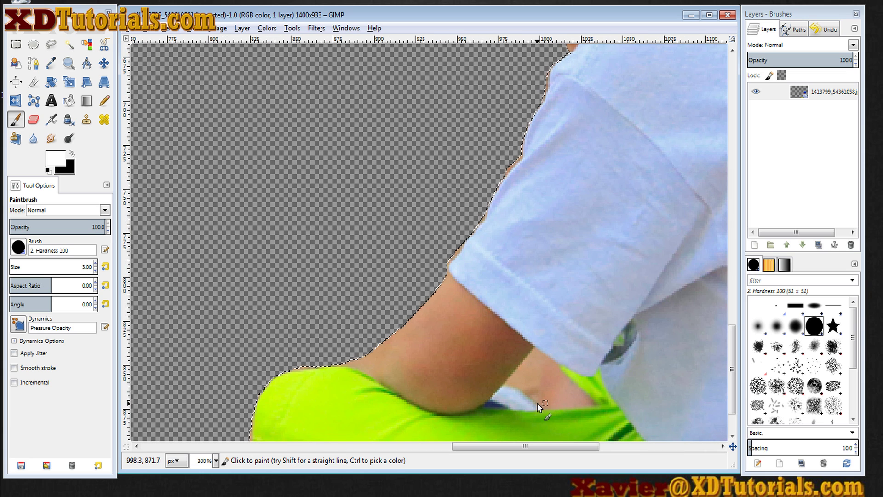
scroll(468, 333, "down", 3)
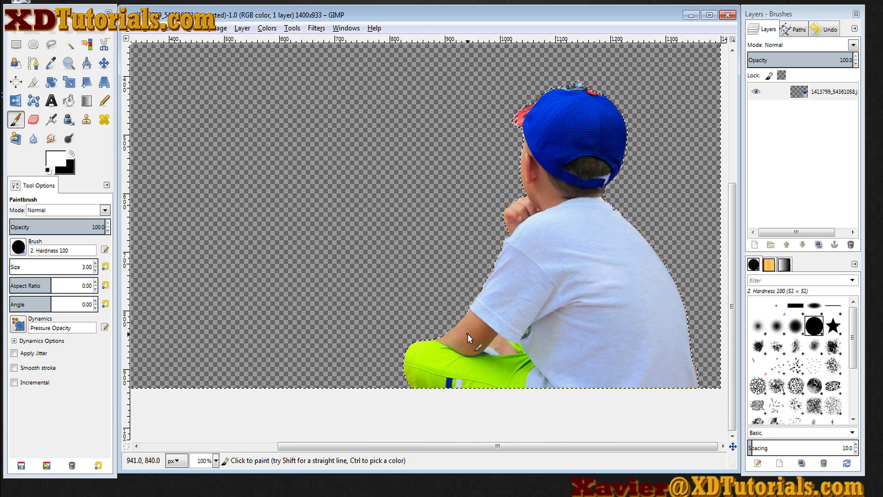
left_click(128, 446)
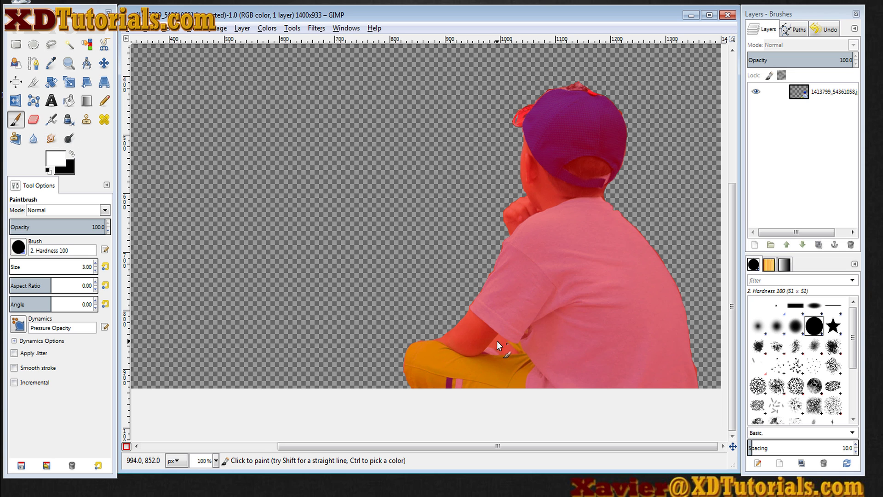
key("ctrl")
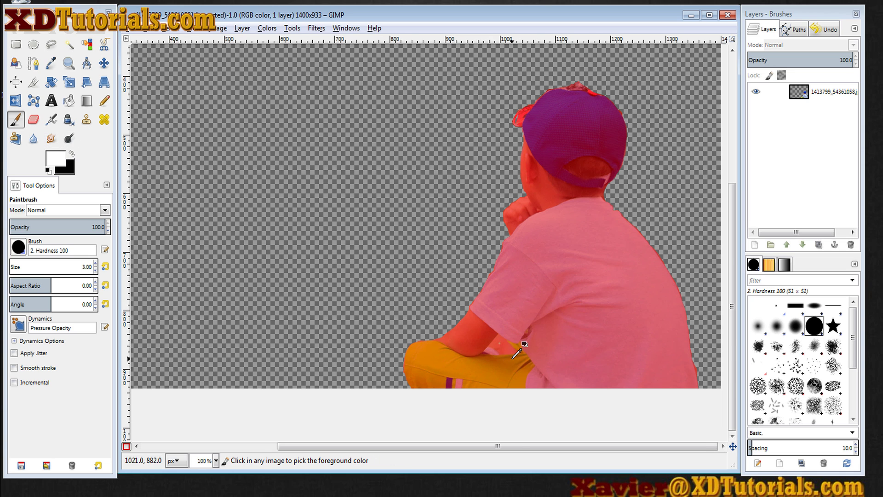
scroll(514, 357, "up", 4)
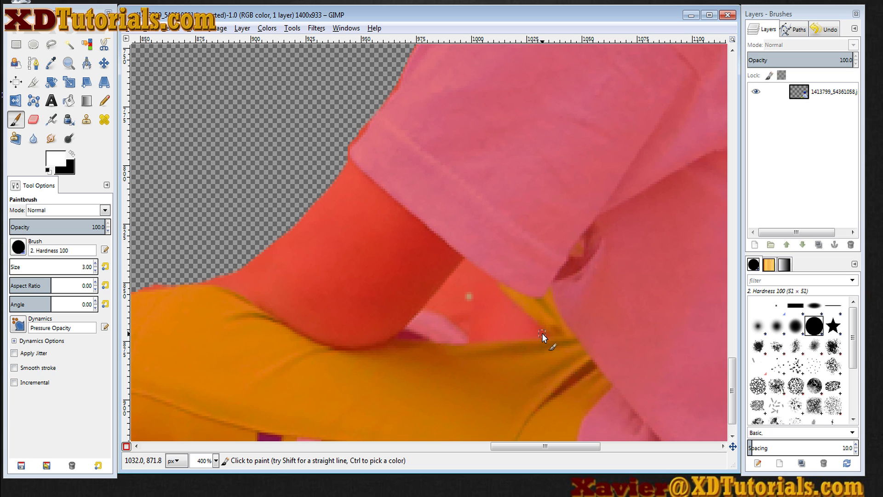
mouse_move(542, 333)
left_mouse_down()
mouse_move(467, 264)
mouse_move(428, 307)
mouse_move(458, 317)
mouse_move(473, 342)
mouse_move(539, 333)
left_mouse_up()
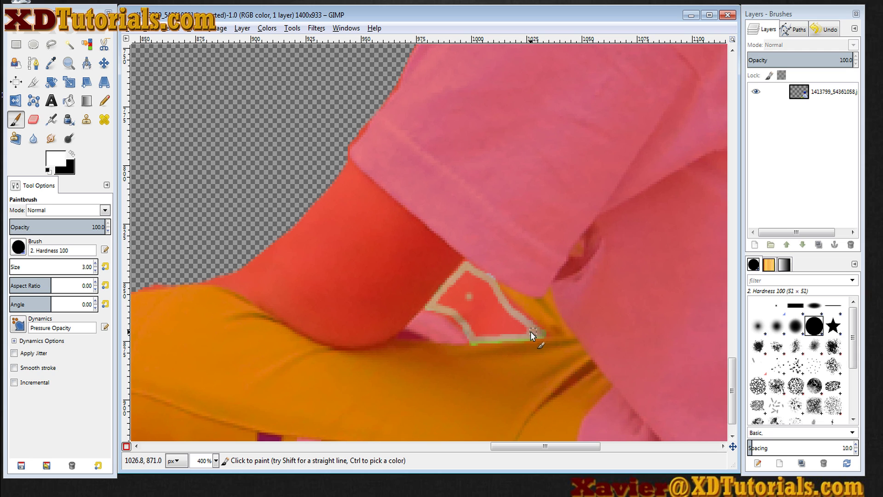
left_click_drag(482, 333, 524, 325)
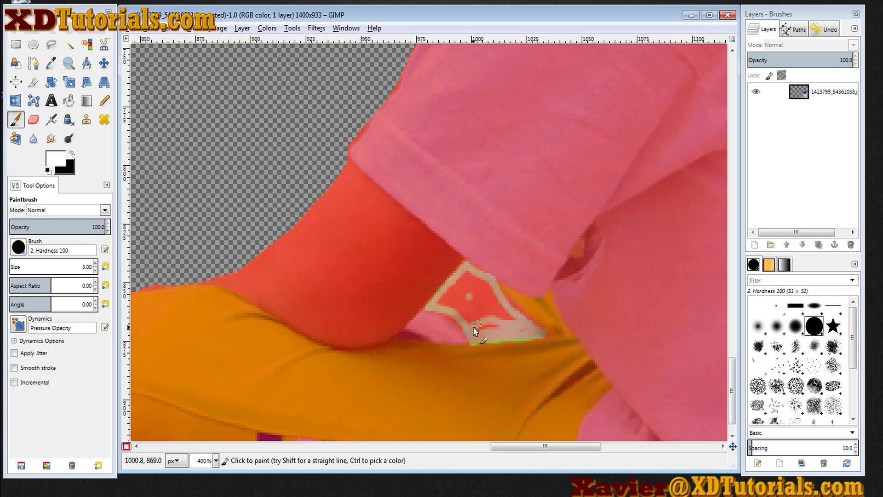
Fuzzy-select the masked patch inside the gap under the arm and try to clear it with the Eraser
left_click(69, 45)
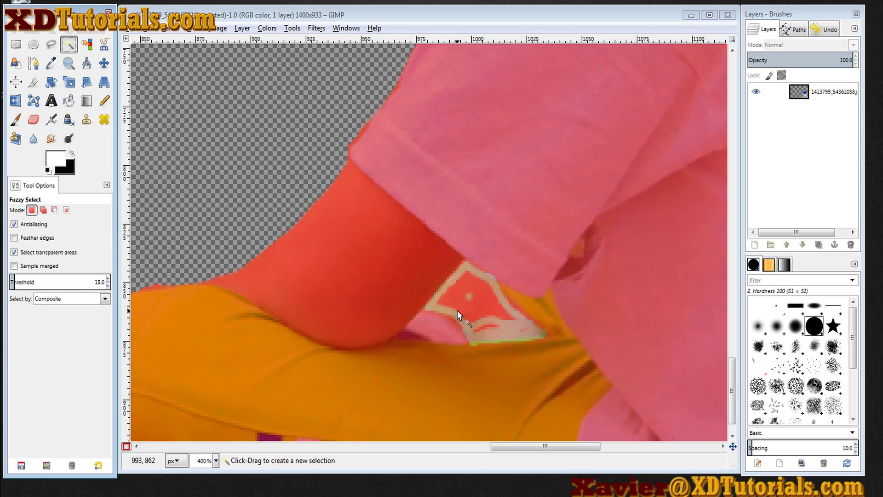
left_click(478, 302)
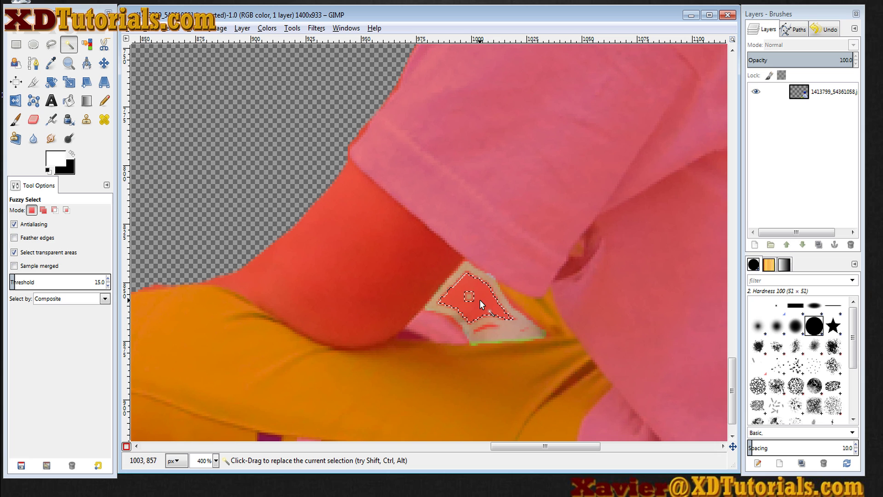
left_click(33, 119)
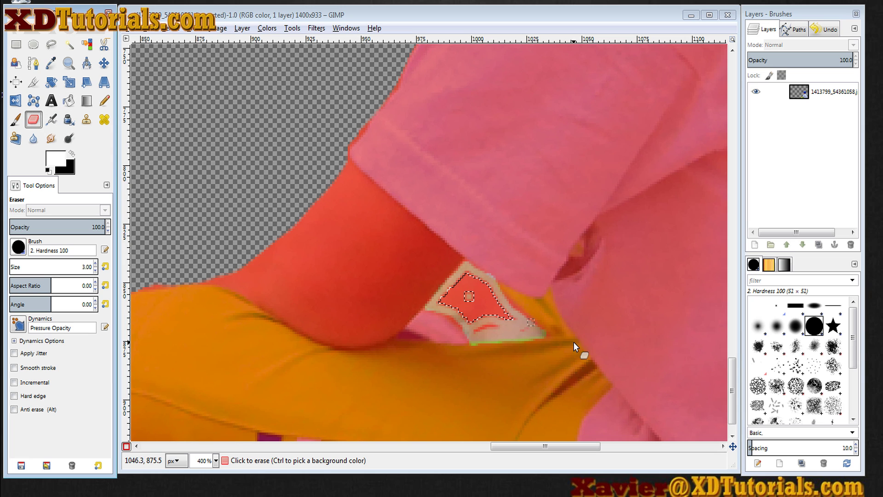
left_click(494, 300)
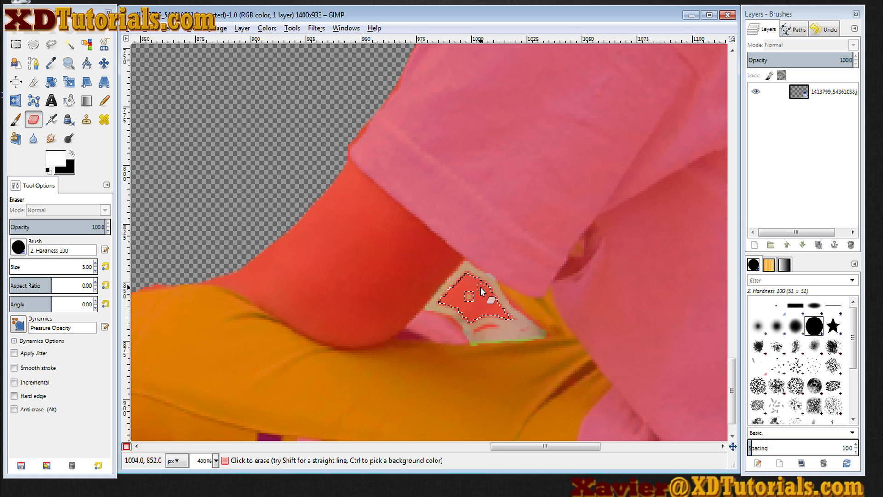
Enlarge the Paintbrush to size 18.00, paint the selected patch in the gap white, and clear the selection
left_click(15, 119)
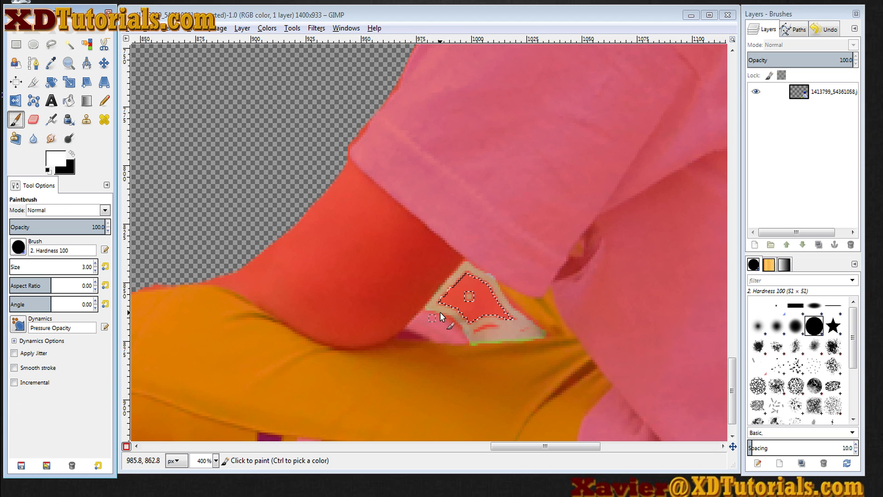
key("bracketright")
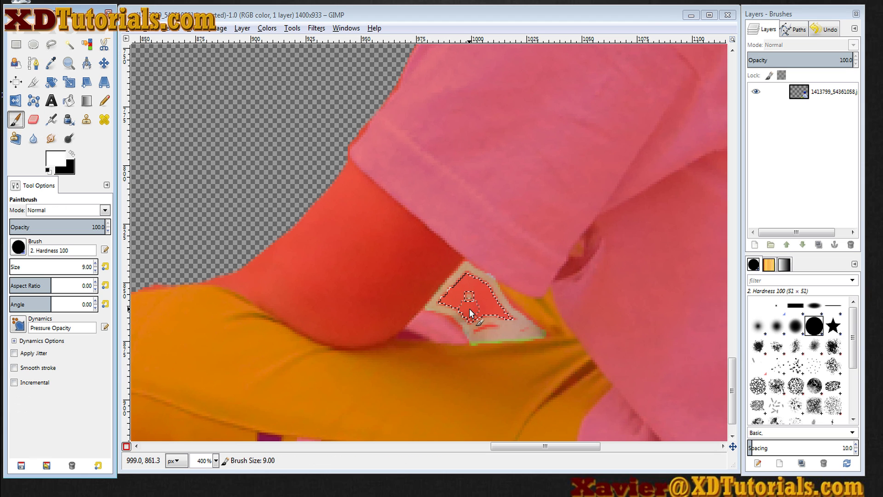
key("bracketright")
key("bracketright")
key("bracketright")
key("bracketright")
key("bracketright")
key("bracketright")
key("bracketright")
key("bracketright")
key("bracketright")
mouse_move(481, 312)
left_mouse_down()
mouse_move(466, 301)
mouse_move(497, 314)
mouse_move(460, 294)
left_mouse_up()
key("ctrl+shift+a")
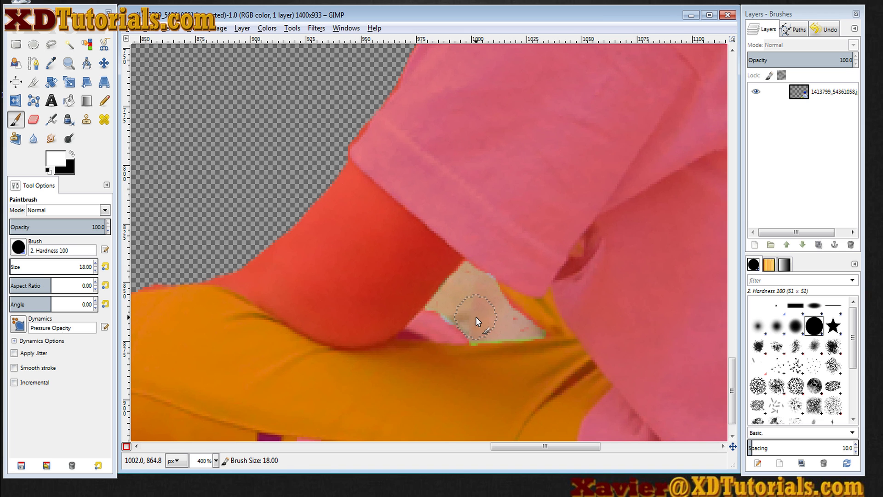
Turn the Quick Mask into a selection again and delete the background inside the gap under the boy's arm
scroll(476, 314, "down", 4)
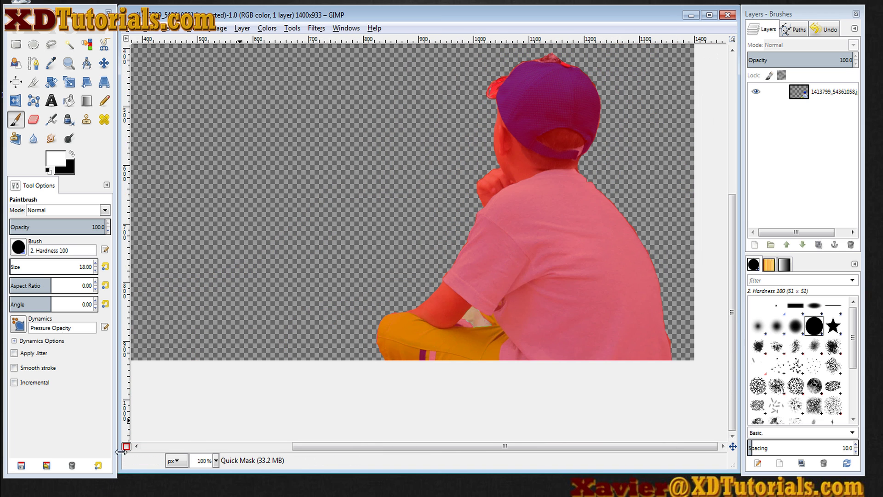
left_click(127, 447)
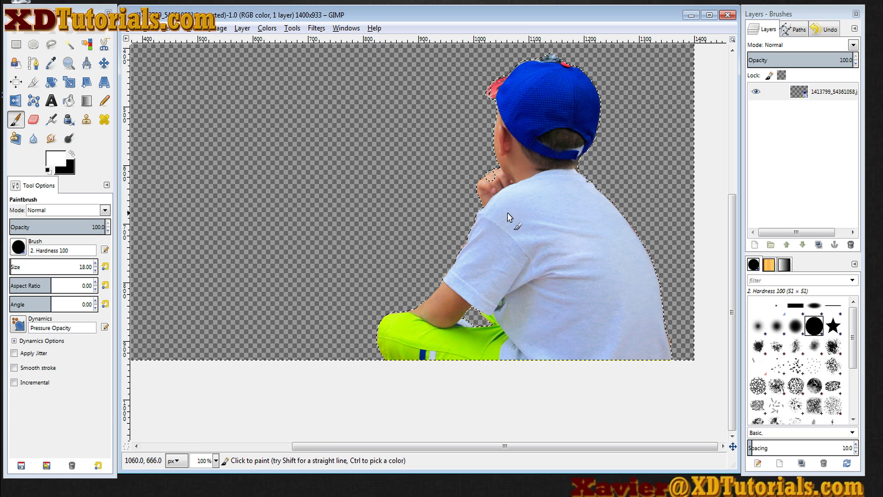
scroll(455, 300, "down", 3, "ctrl")
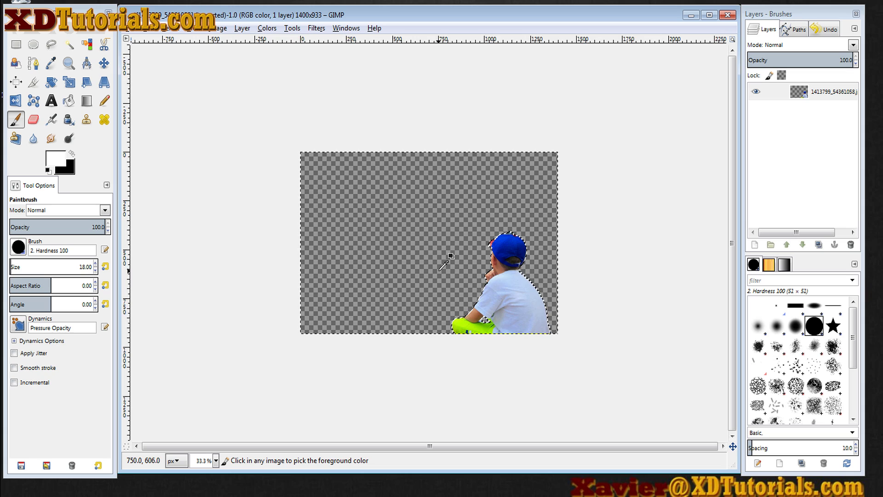
scroll(460, 313, "up", 2, "ctrl")
mouse_move(515, 375)
left_mouse_down()
mouse_move(404, 291)
mouse_move(514, 357)
mouse_move(556, 370)
mouse_move(539, 370)
left_mouse_up()
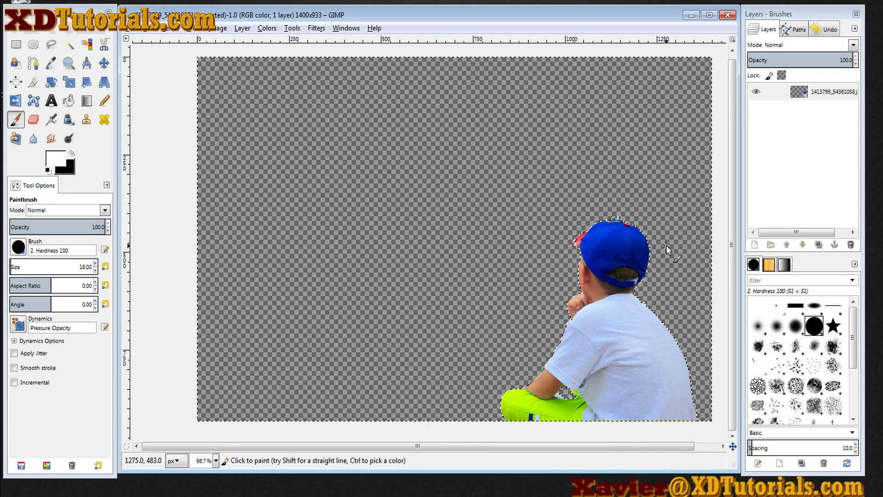
Add landscape(1).jpg as a new layer and move the boy's layer above it
left_click(801, 93)
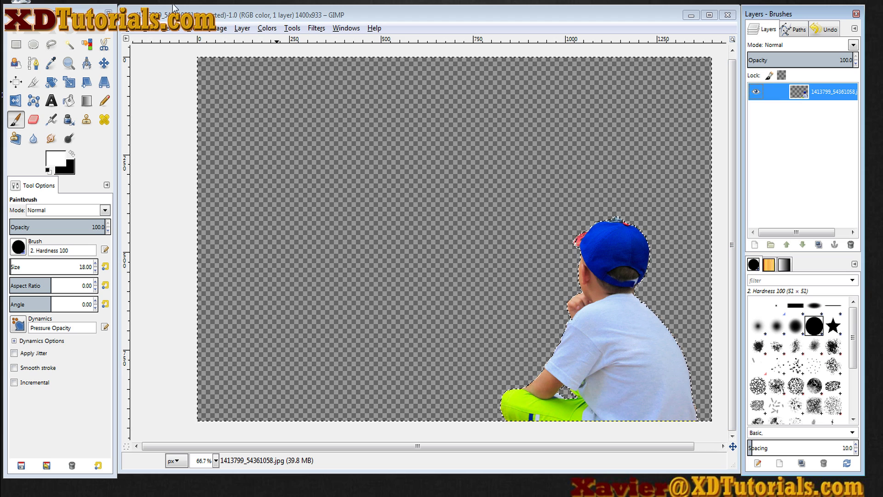
left_click(136, 29)
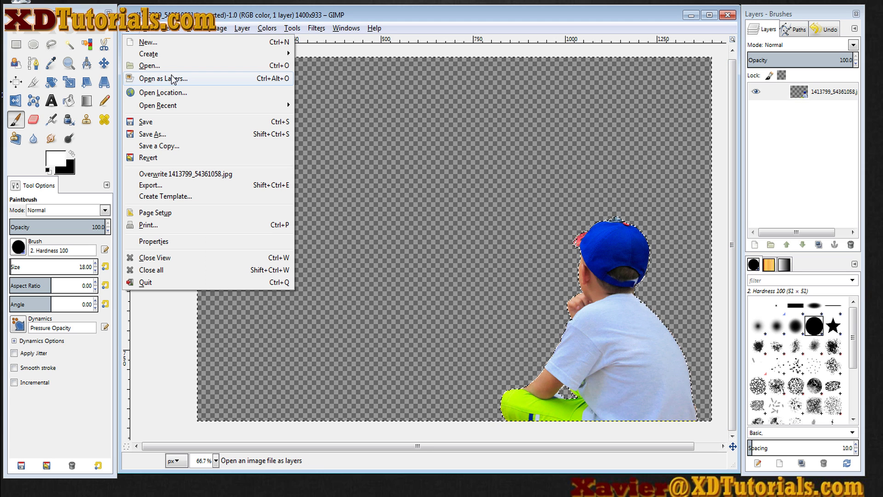
left_click(688, 17)
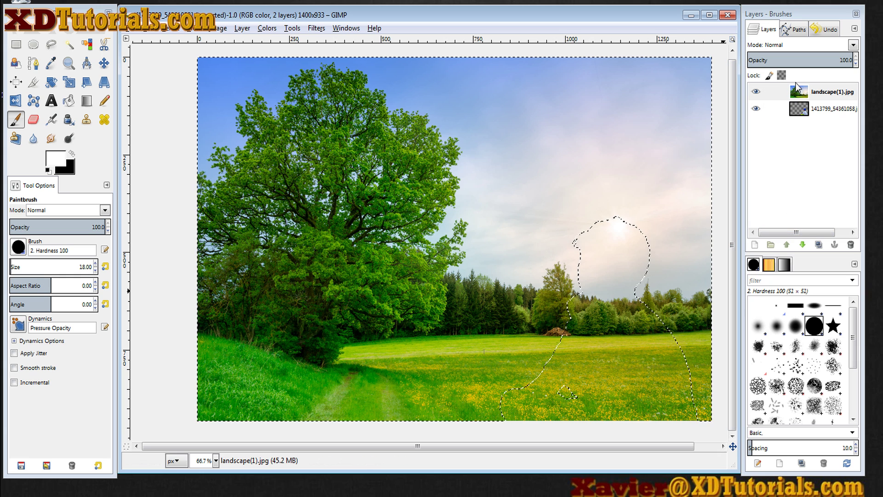
left_click_drag(799, 111, 827, 91)
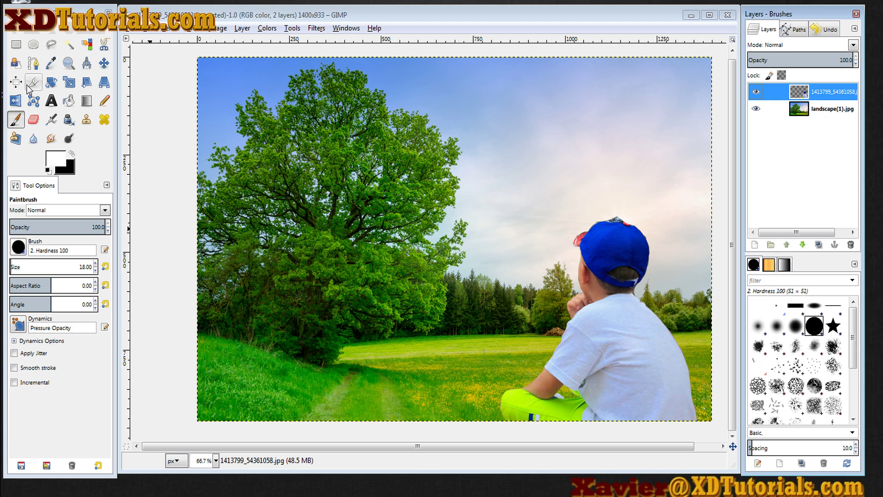
Flip the boy's layer horizontally and move him down and left into the lower-left corner of the landscape
left_click(15, 100)
left_click(612, 321)
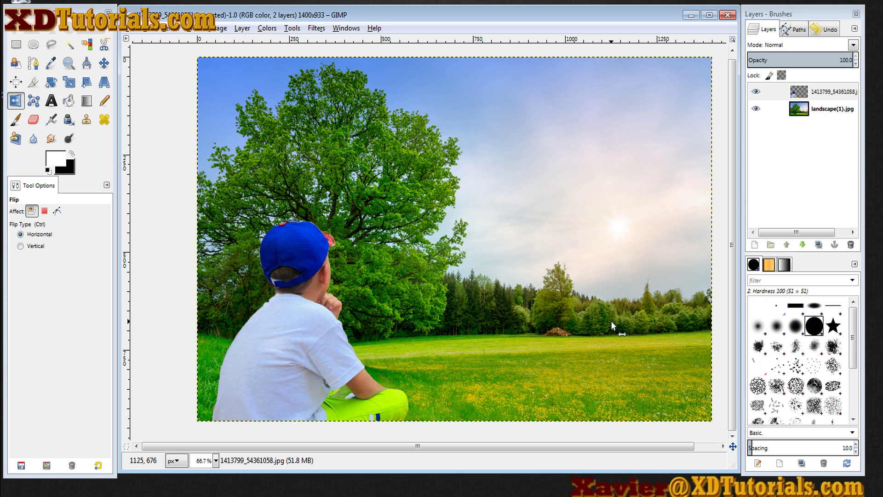
left_click(103, 66)
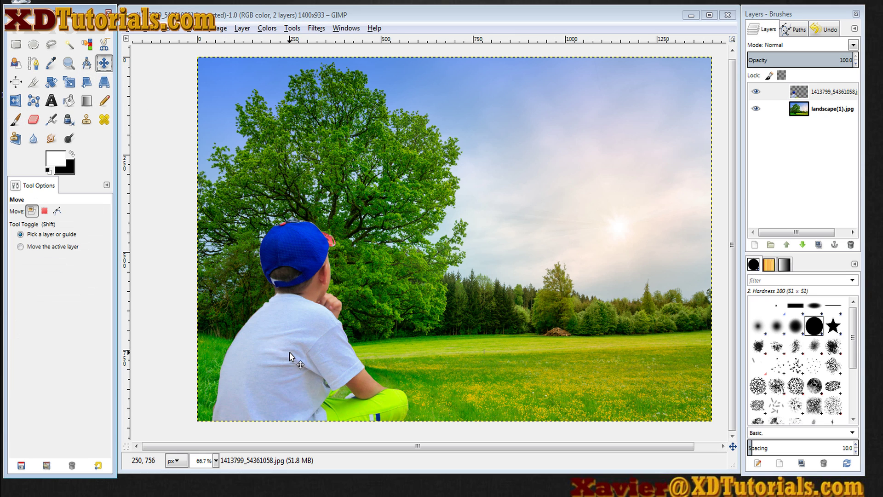
left_click_drag(289, 352, 262, 374)
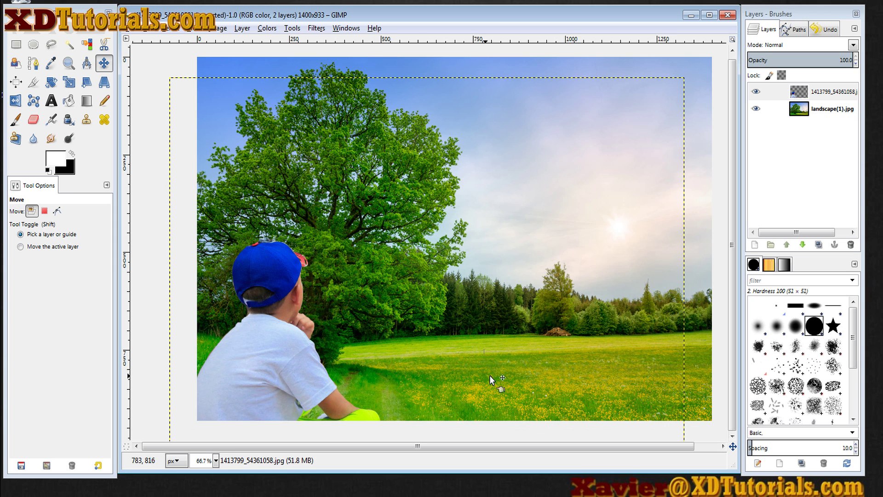